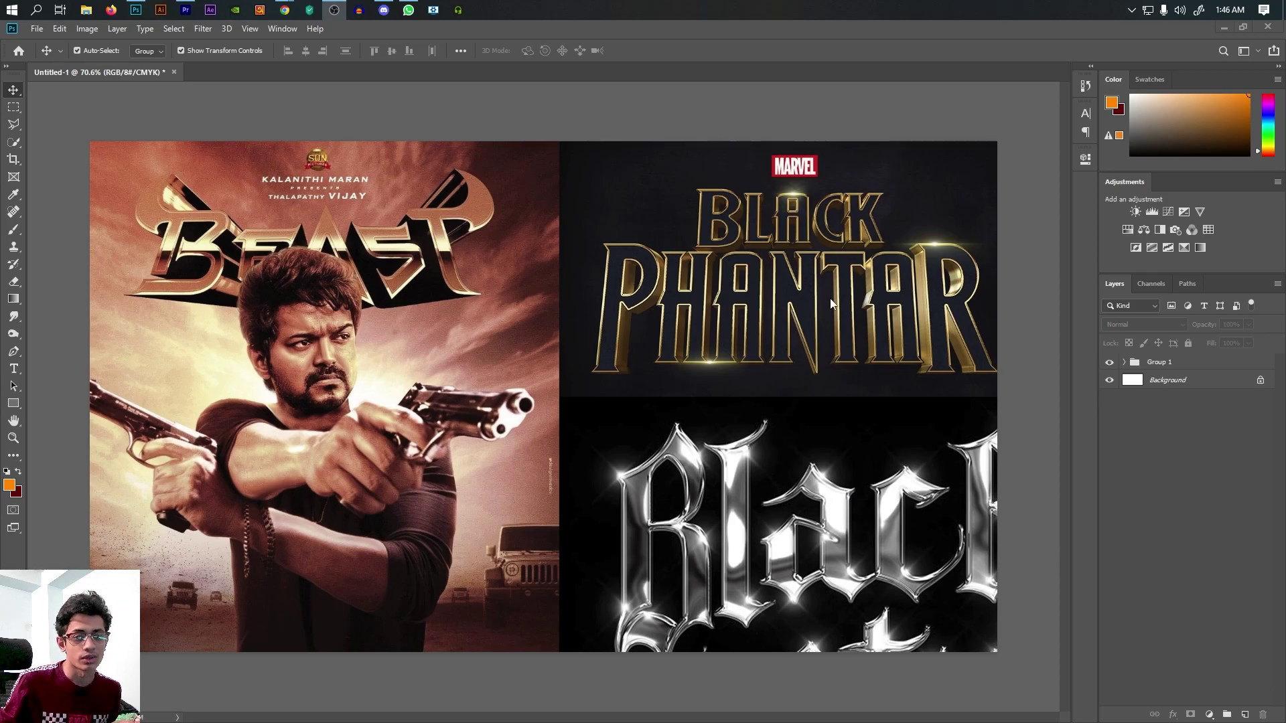
# - Review the Beast and Black Panther reference posters, then switch to the Eye Candy 7 page in Chrome
pyautogui.scroll(3, 830, 299)
pyautogui.scroll(-2, 728, 364)
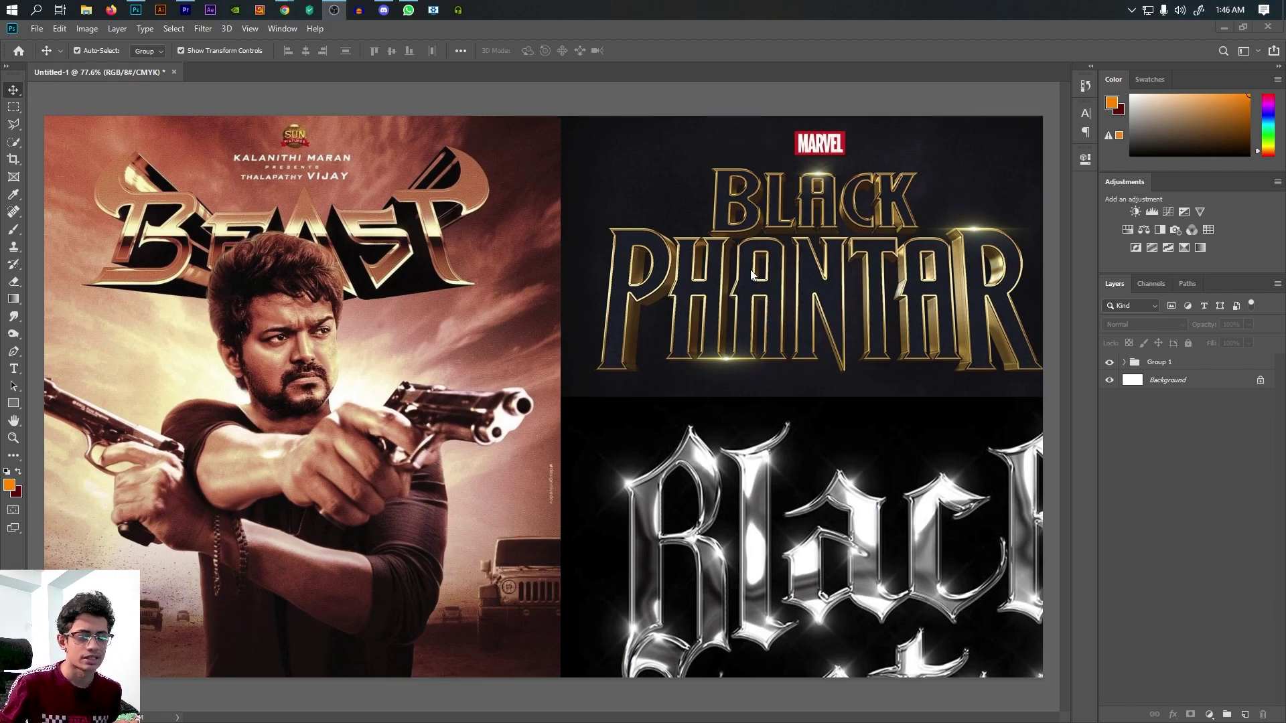
pyautogui.click(288, 8)
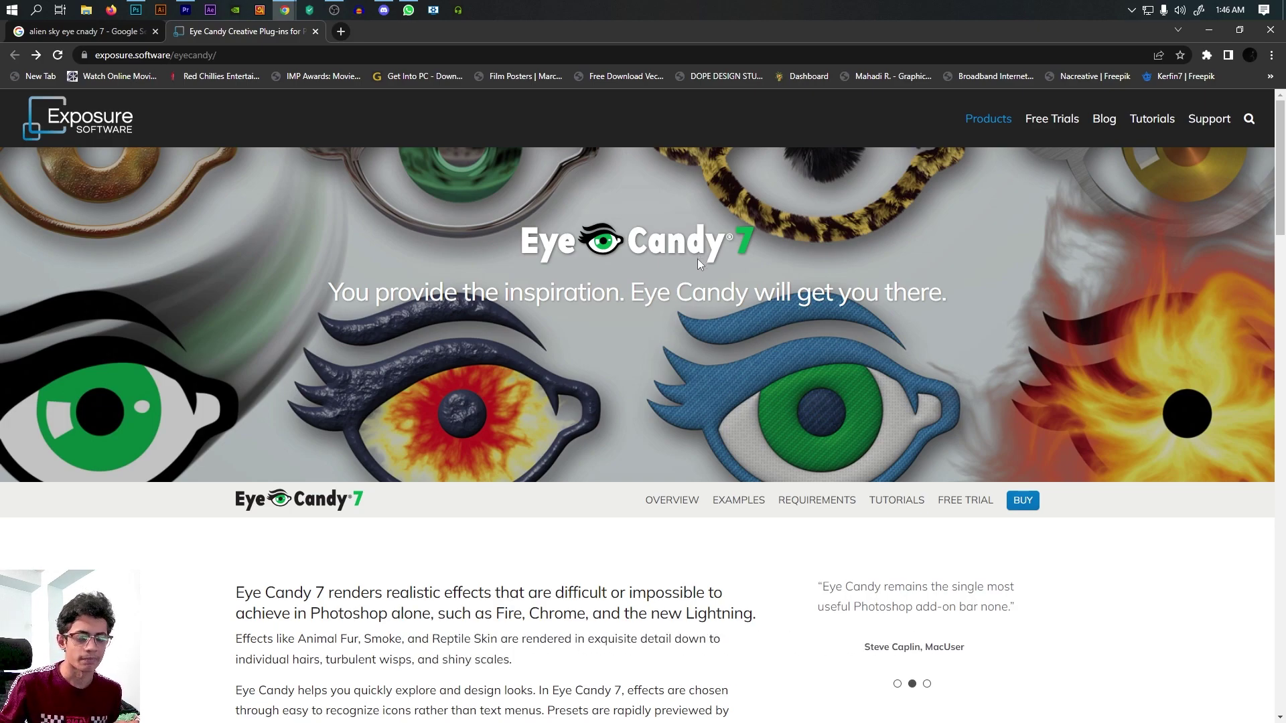
# - Scroll through the Eye Candy 7 product page to read its features and What's New section
pyautogui.scroll(-8, 697, 258)
pyautogui.scroll(-1, 823, 235)
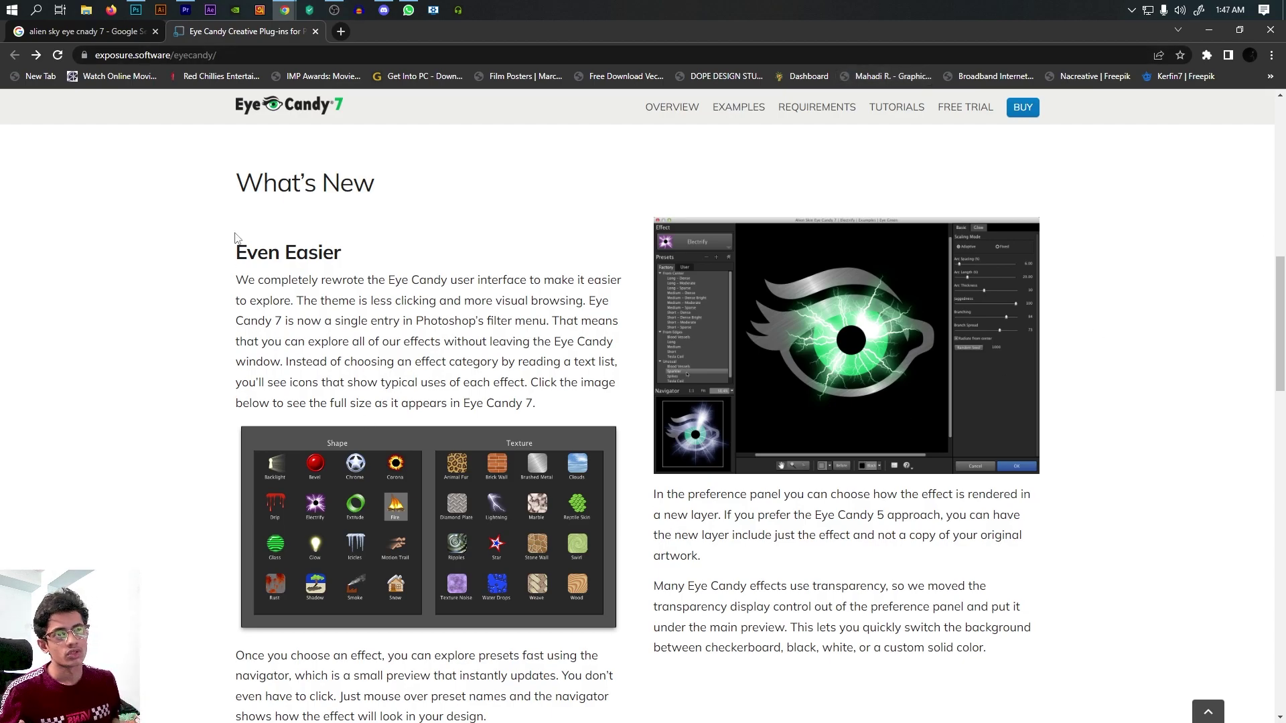
pyautogui.scroll(8, 236, 238)
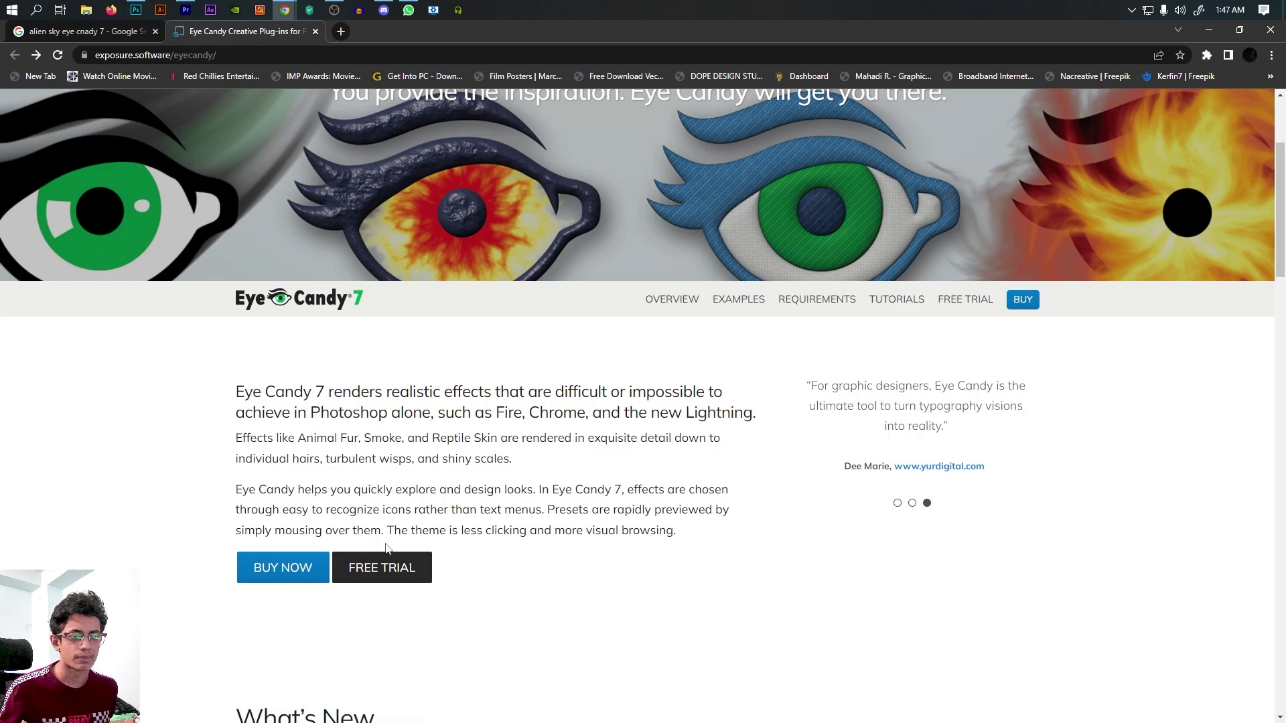
pyautogui.scroll(-1, 367, 469)
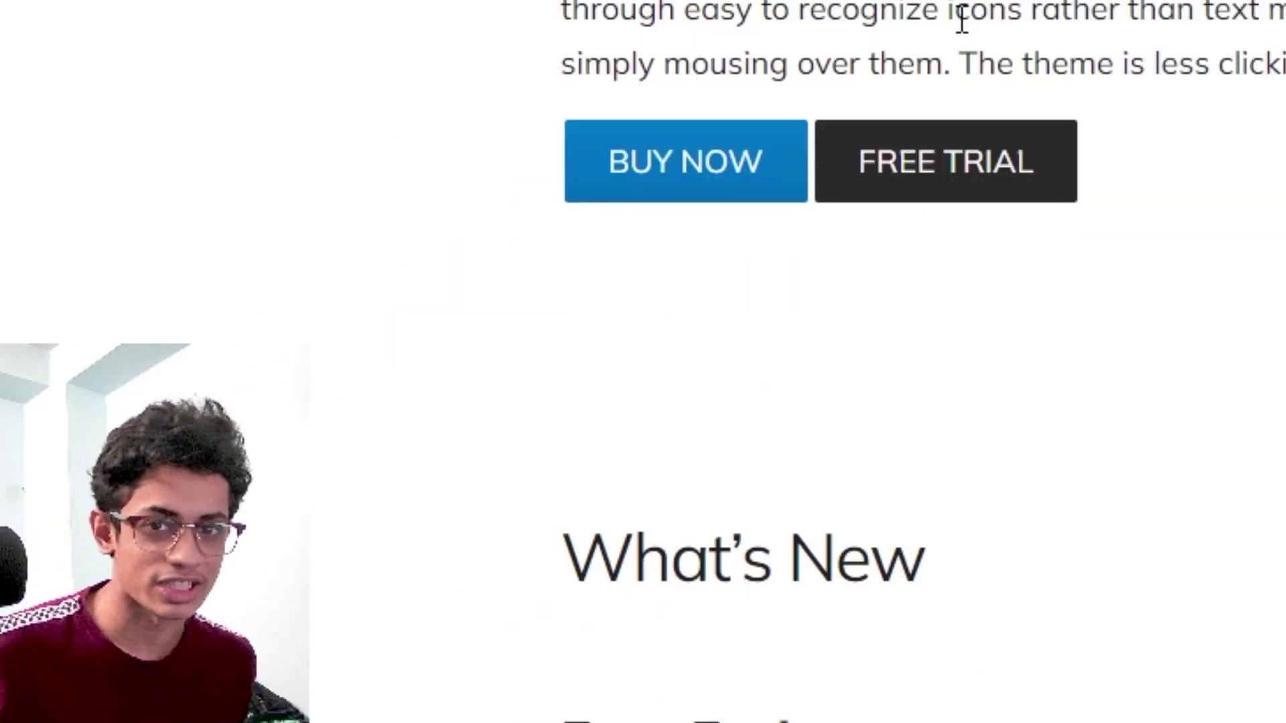
# - On a new layer, add 'SAMPLE TEXT' in Bebas Neue and centre it on the canvas
pyautogui.hotkey('alt', 'Tab')
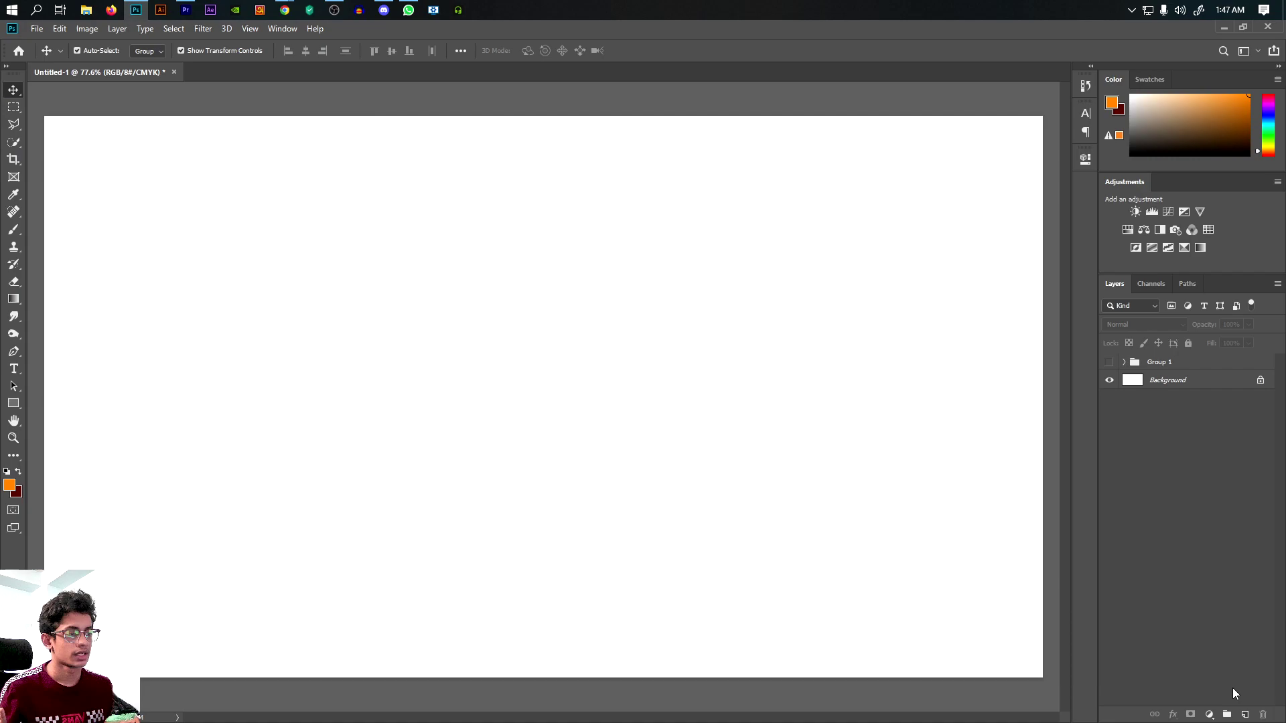
pyautogui.click(1245, 714)
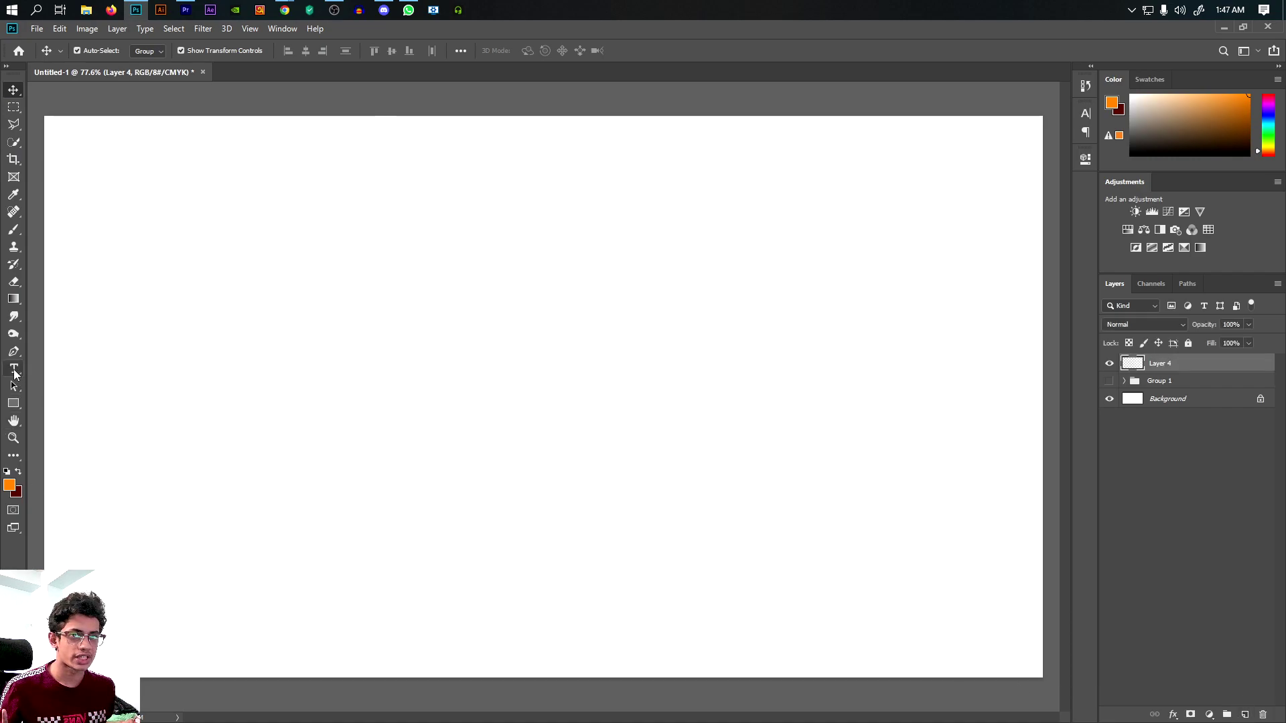
pyautogui.click(14, 373)
pyautogui.click(289, 384)
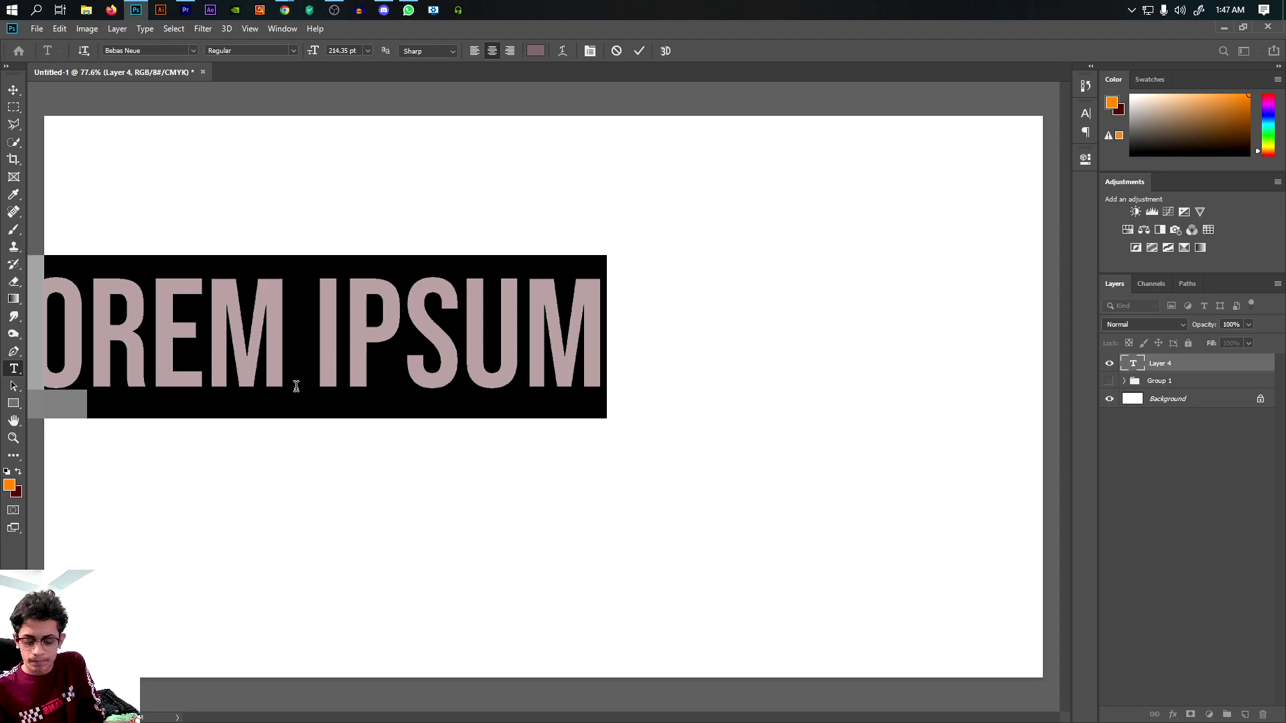
pyautogui.write('SAMP')
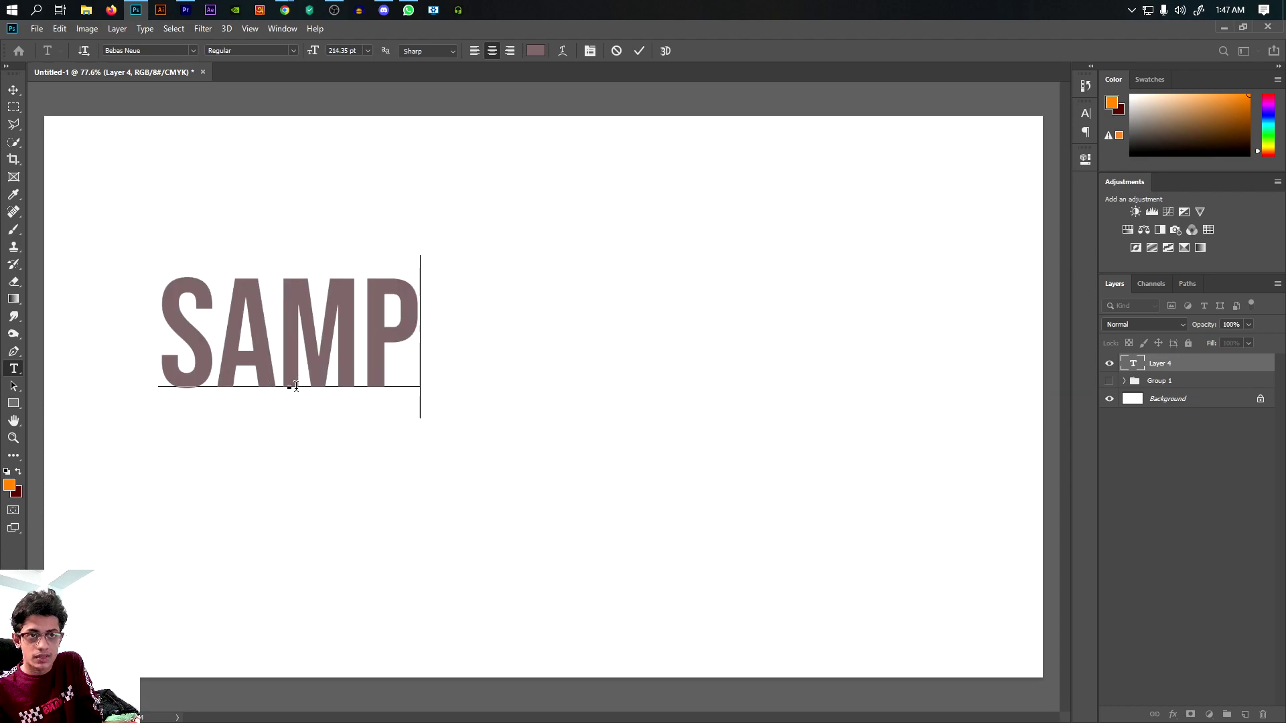
pyautogui.write('LE TEXT')
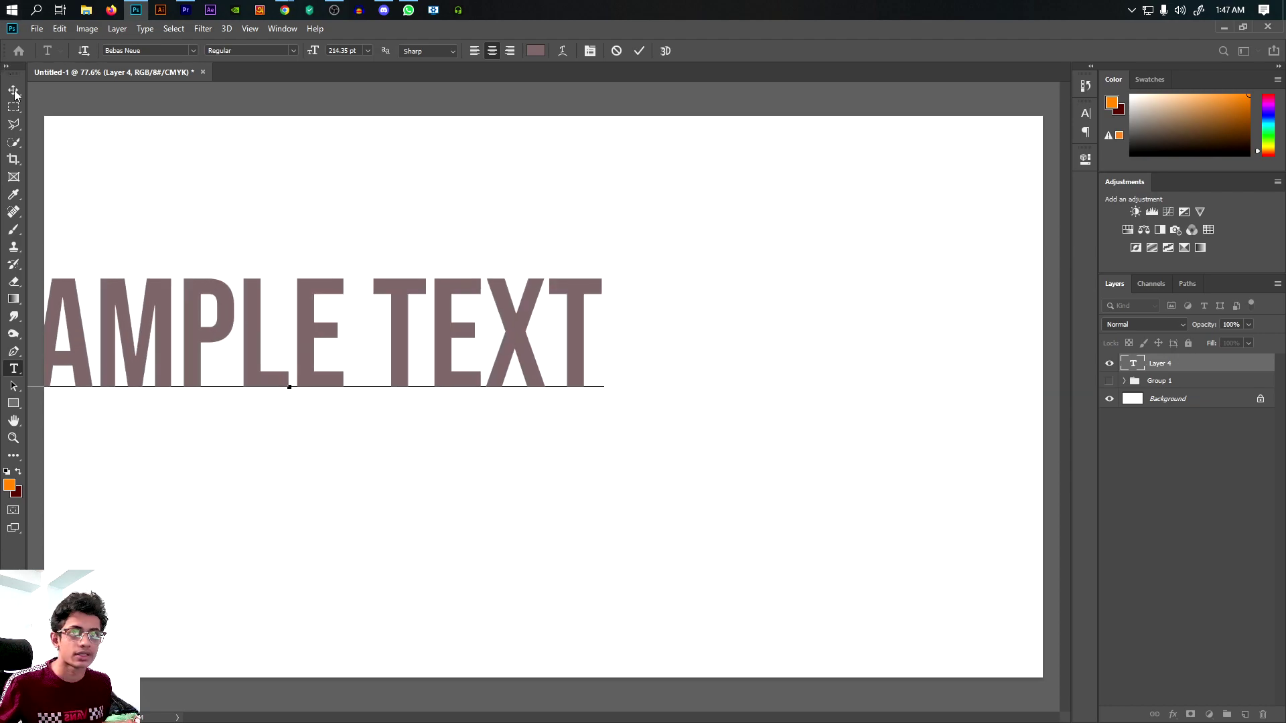
pyautogui.click(14, 89)
pyautogui.moveTo(364, 335); pyautogui.dragTo(592, 375)
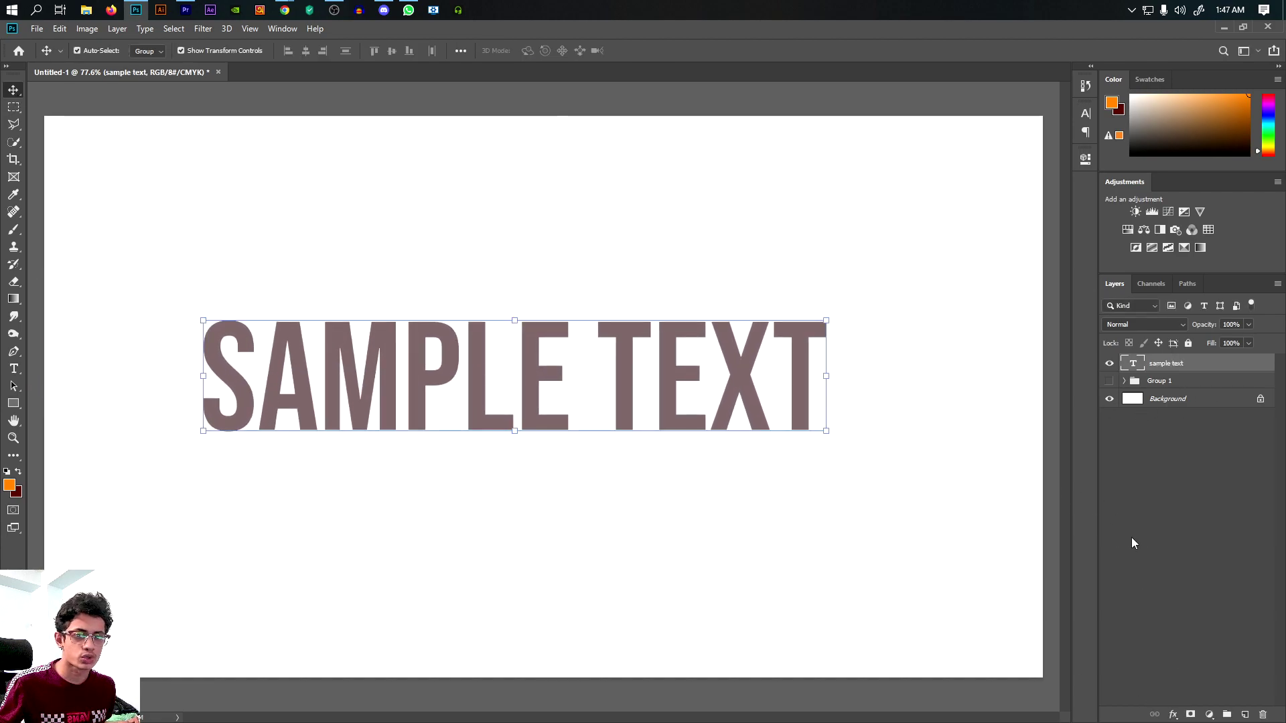
# - Apply a red Gradient Overlay, Inner Glow and Bevel & Emboss to SAMPLE TEXT
pyautogui.click(1173, 715)
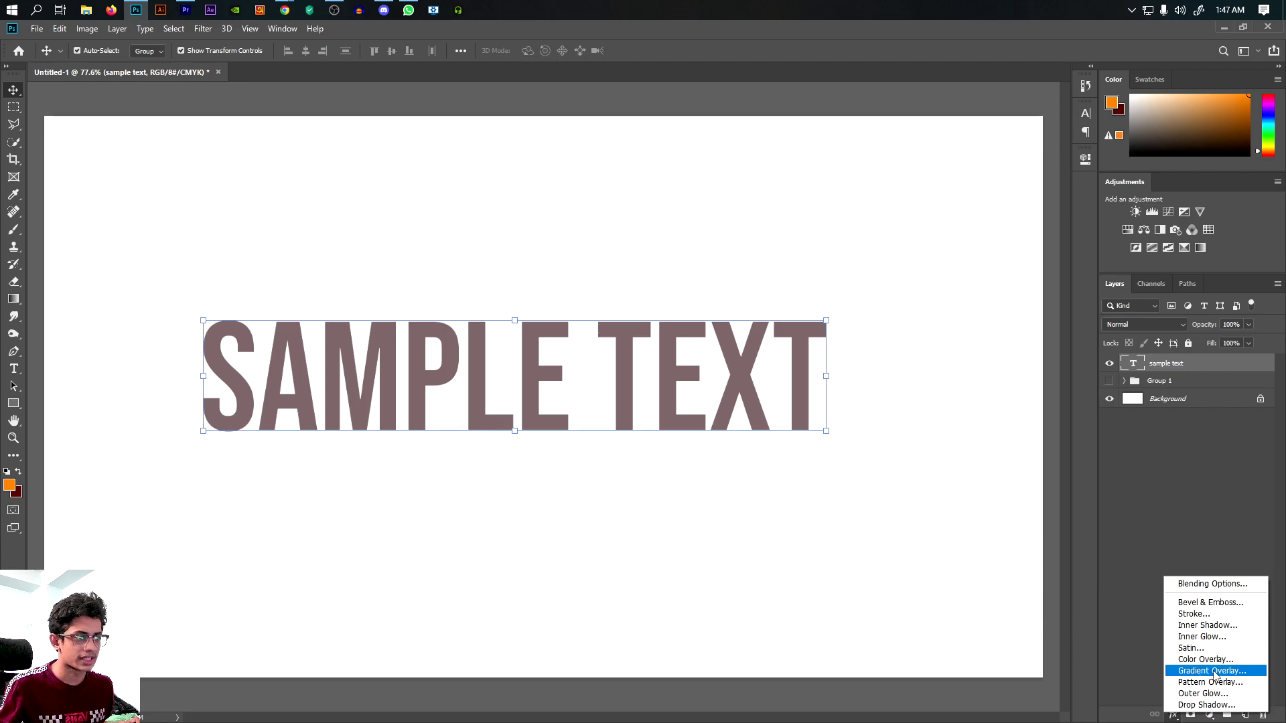
pyautogui.click(1214, 672)
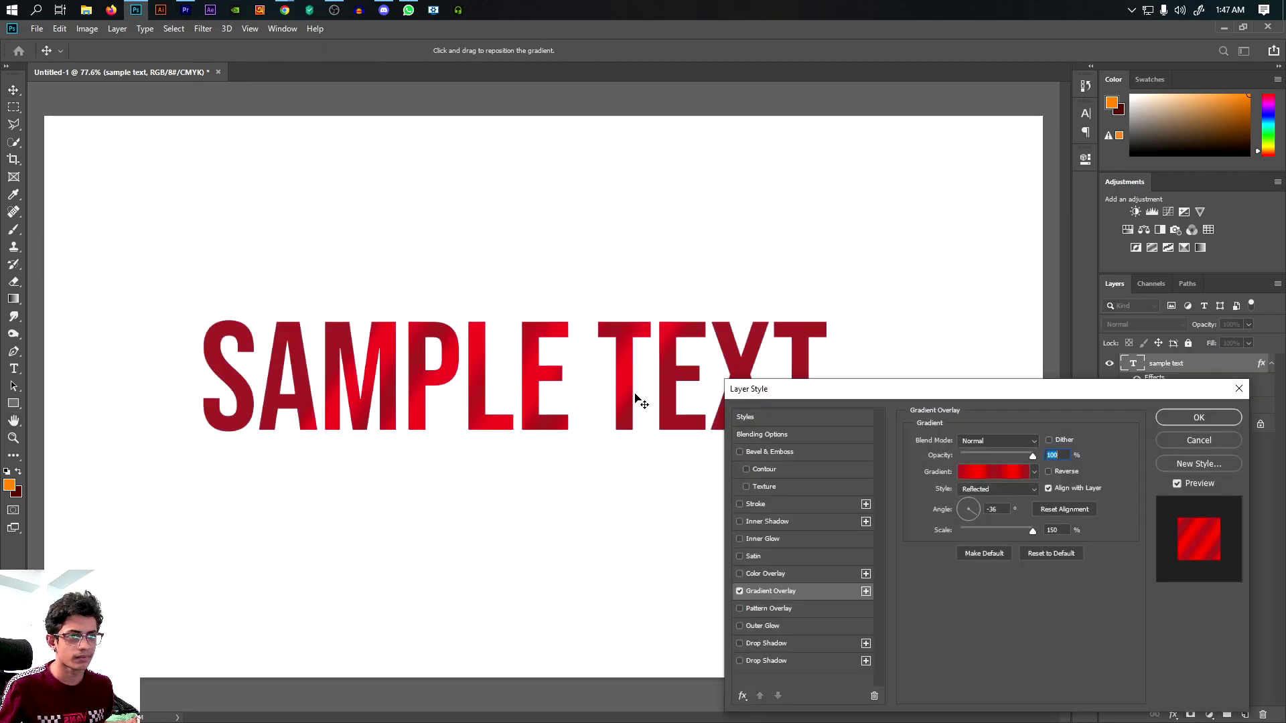
pyautogui.moveTo(636, 400); pyautogui.dragTo(571, 383)
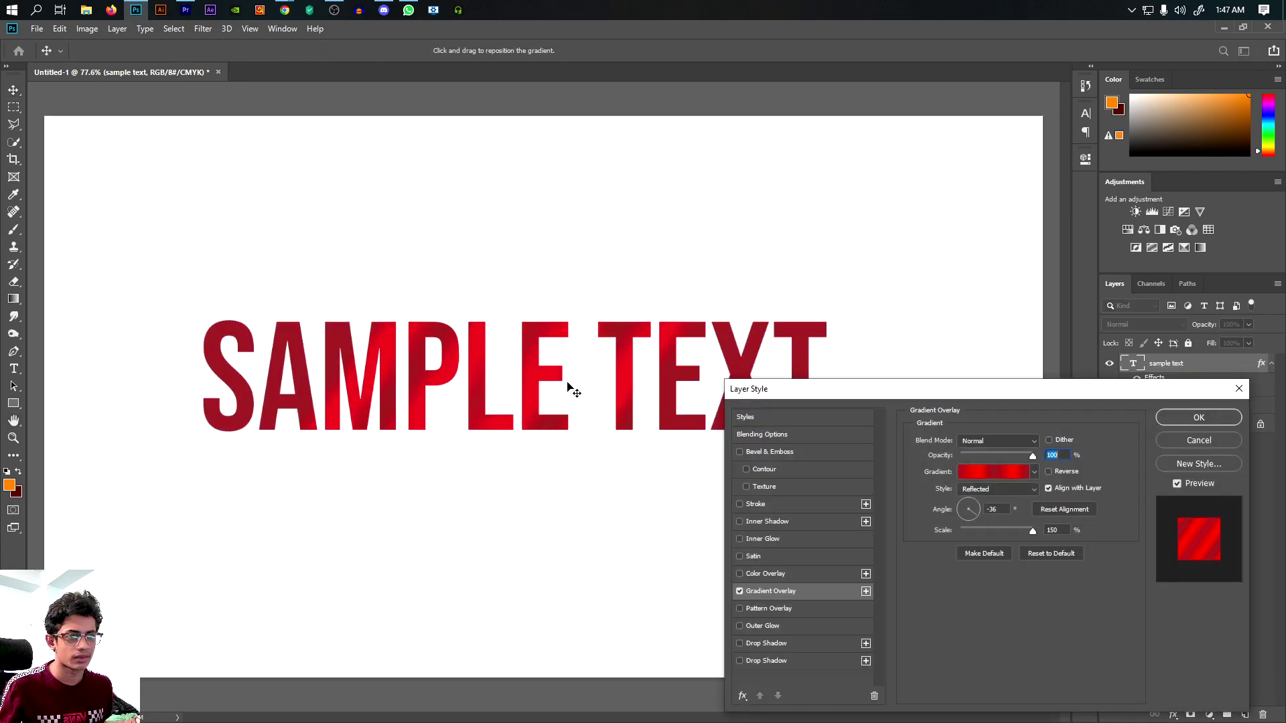
pyautogui.click(740, 539)
pyautogui.click(761, 539)
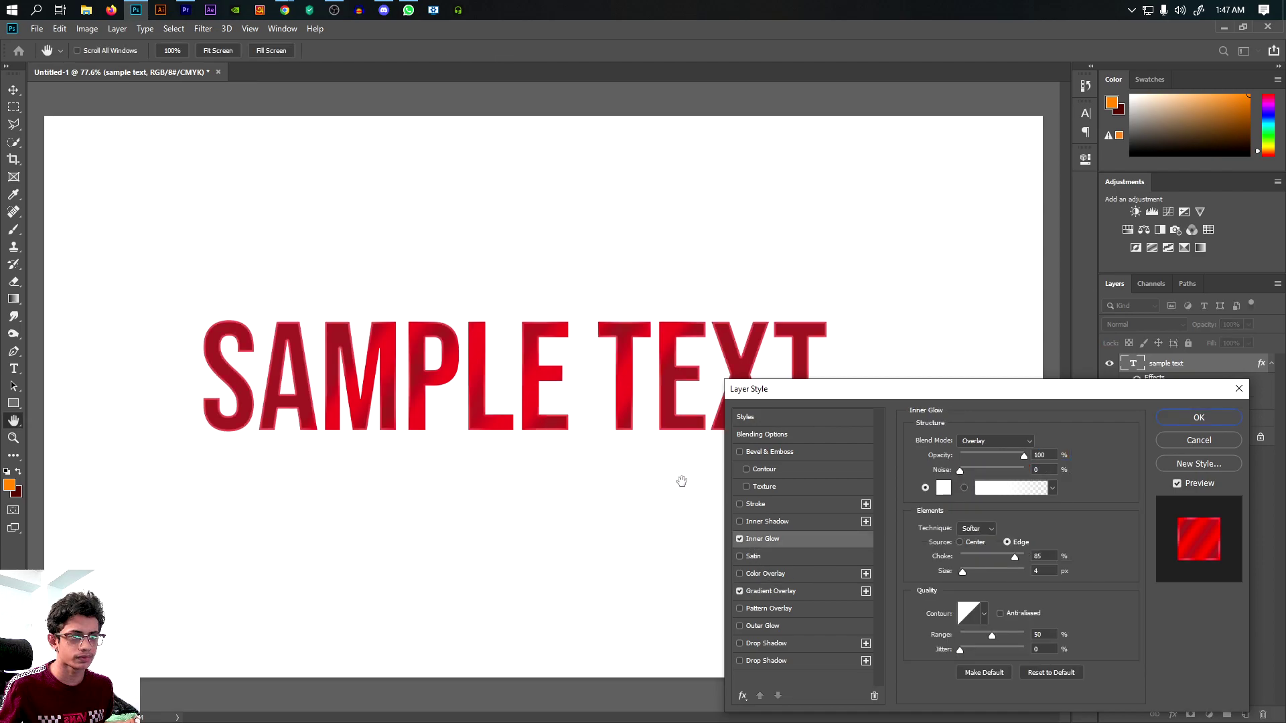
pyautogui.click(740, 453)
pyautogui.click(757, 453)
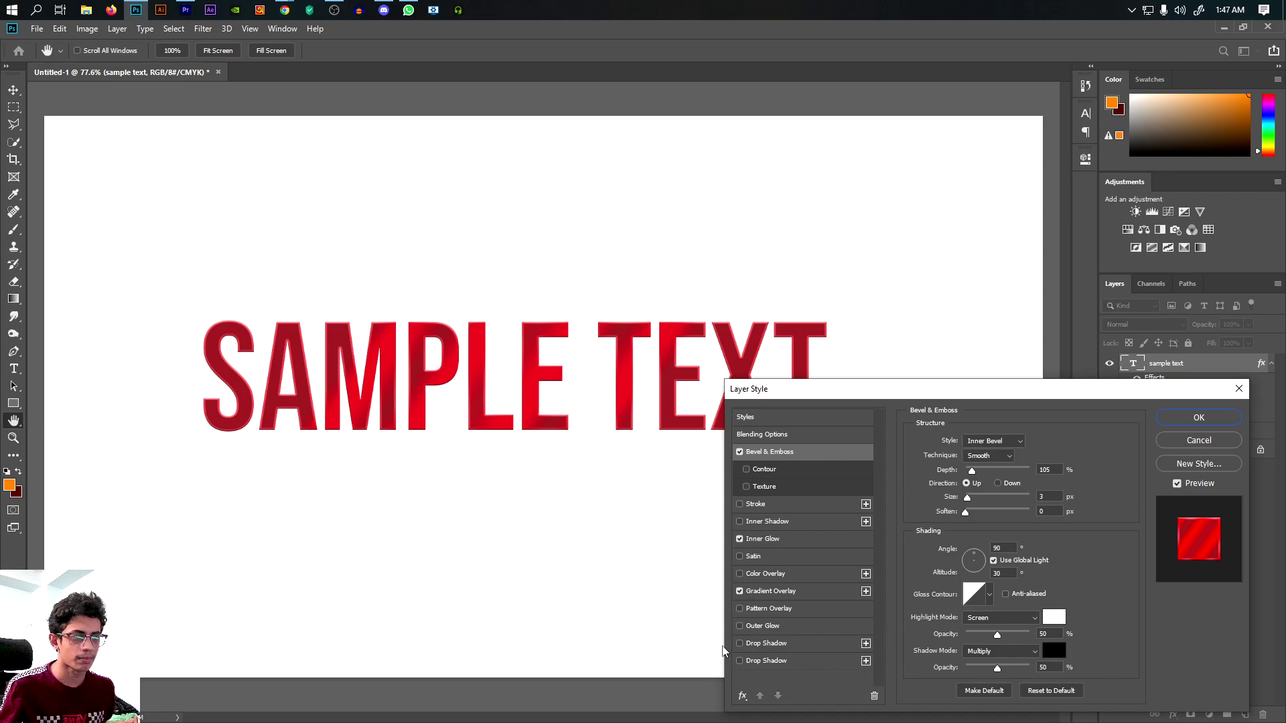
pyautogui.click(1199, 417)
# - Zoom in and out to inspect the glossy red styled lettering
pyautogui.press('v')
pyautogui.scroll(3, 655, 416)
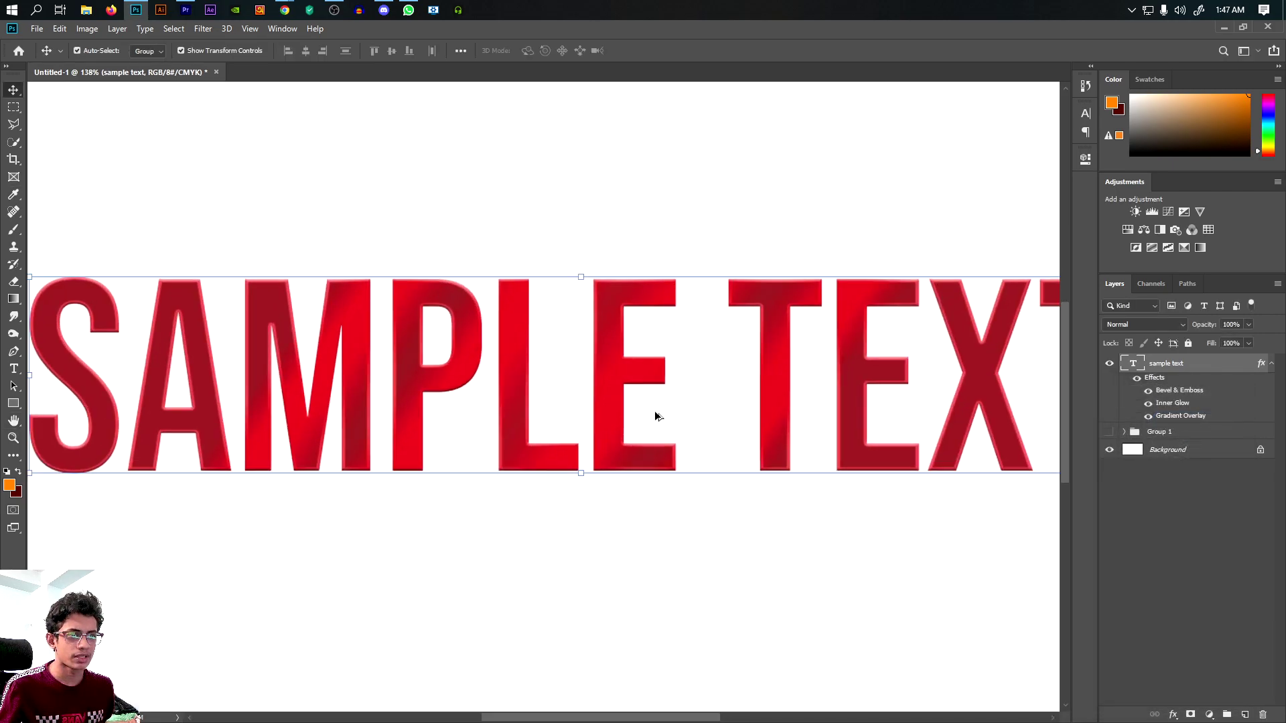
pyautogui.scroll(-2, 330, 295)
pyautogui.scroll(-2, 588, 372)
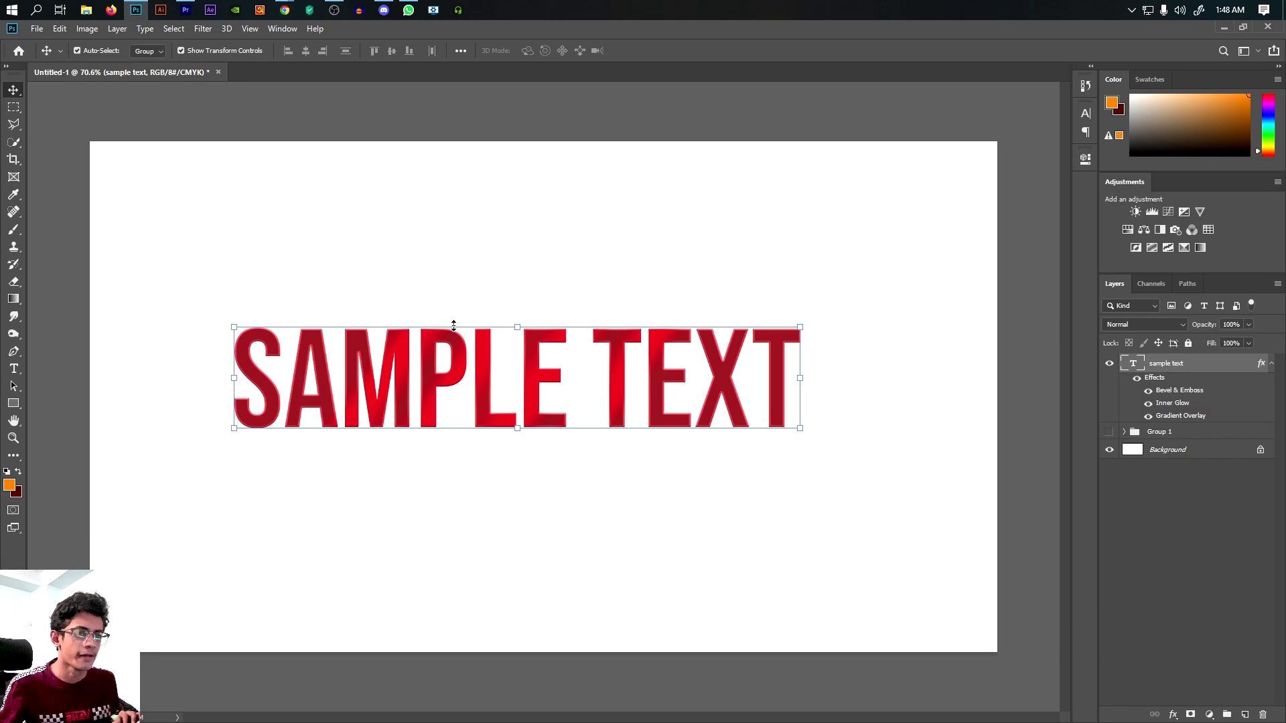
# - Convert the SAMPLE TEXT layer to a smart object and locate Eye Candy 7 under Alien Skin filters
pyautogui.rightClick(1172, 365)
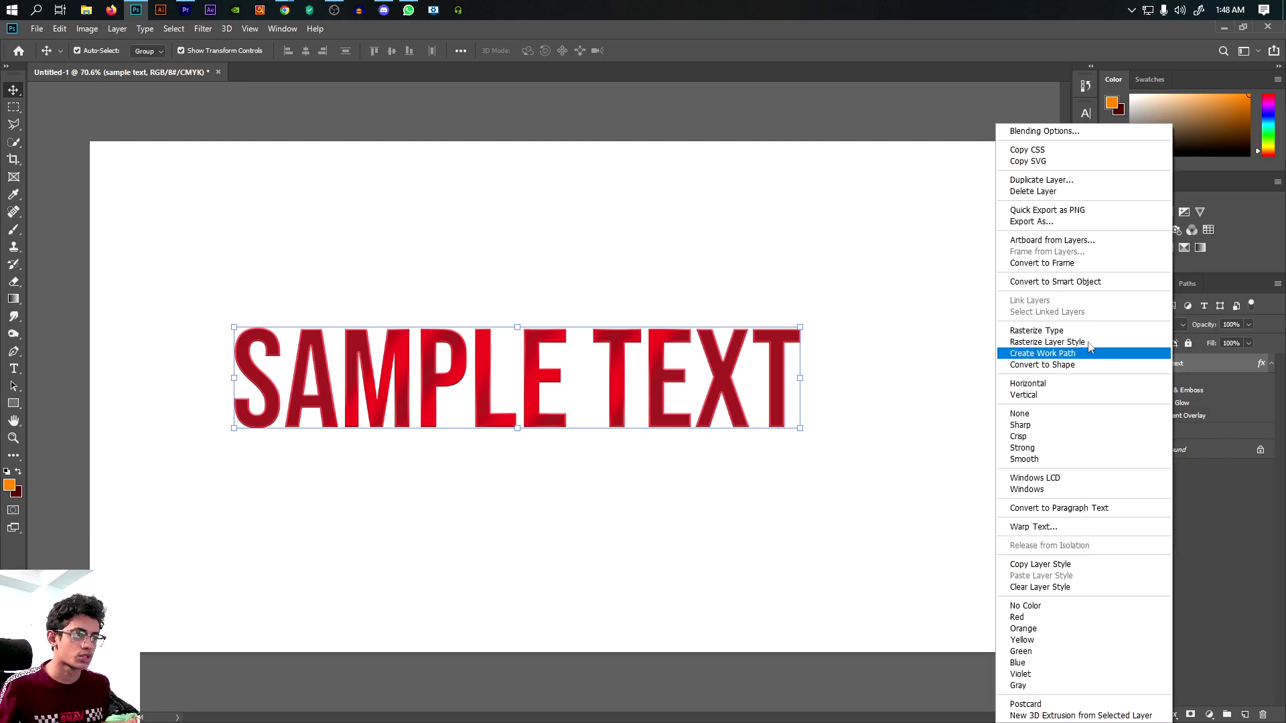
pyautogui.click(1080, 282)
pyautogui.click(203, 29)
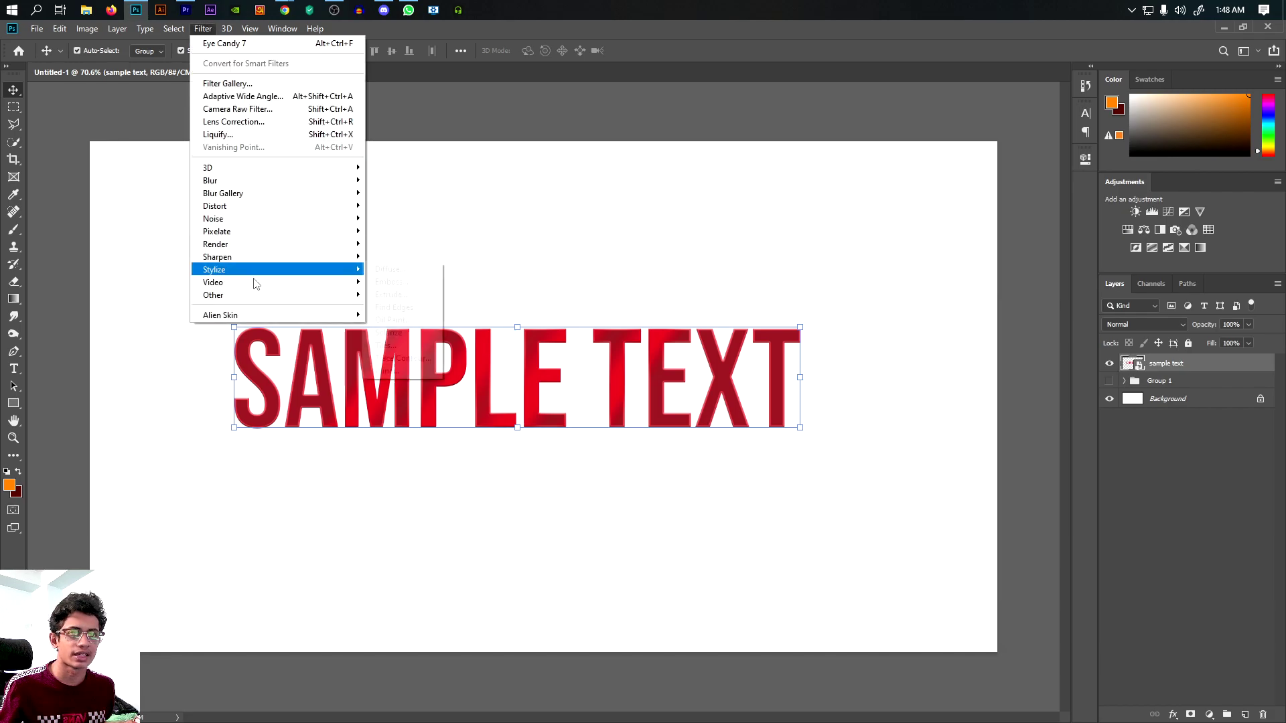
pyautogui.moveTo(262, 314)
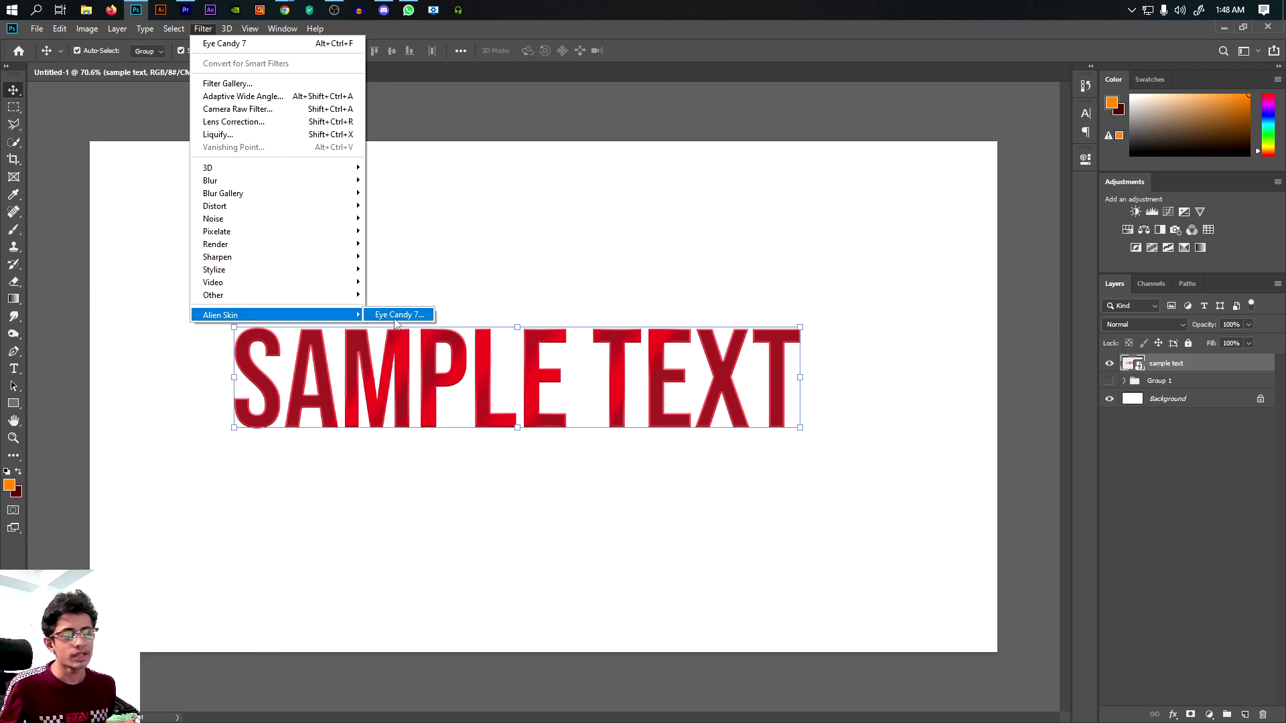
# - Launch Eye Candy 7 and try Animal Fur with speckle 6, wider spacing and spot size 59
pyautogui.click(397, 315)
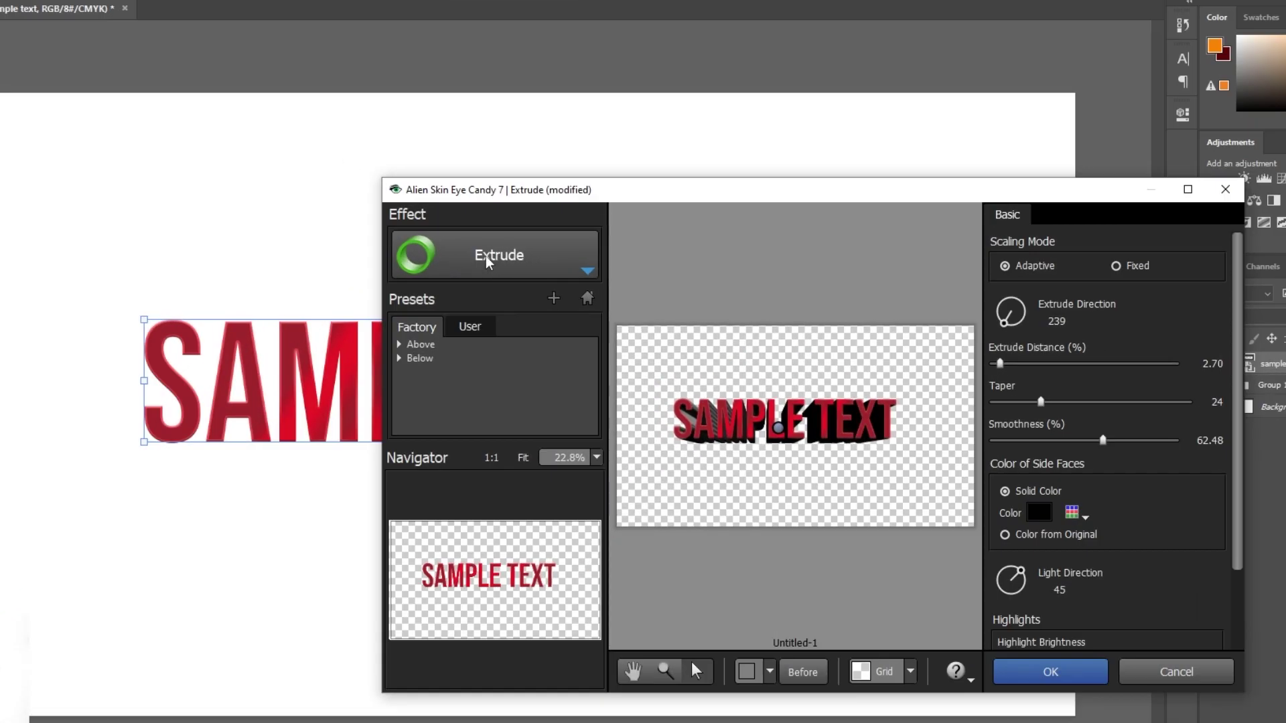
pyautogui.click(501, 263)
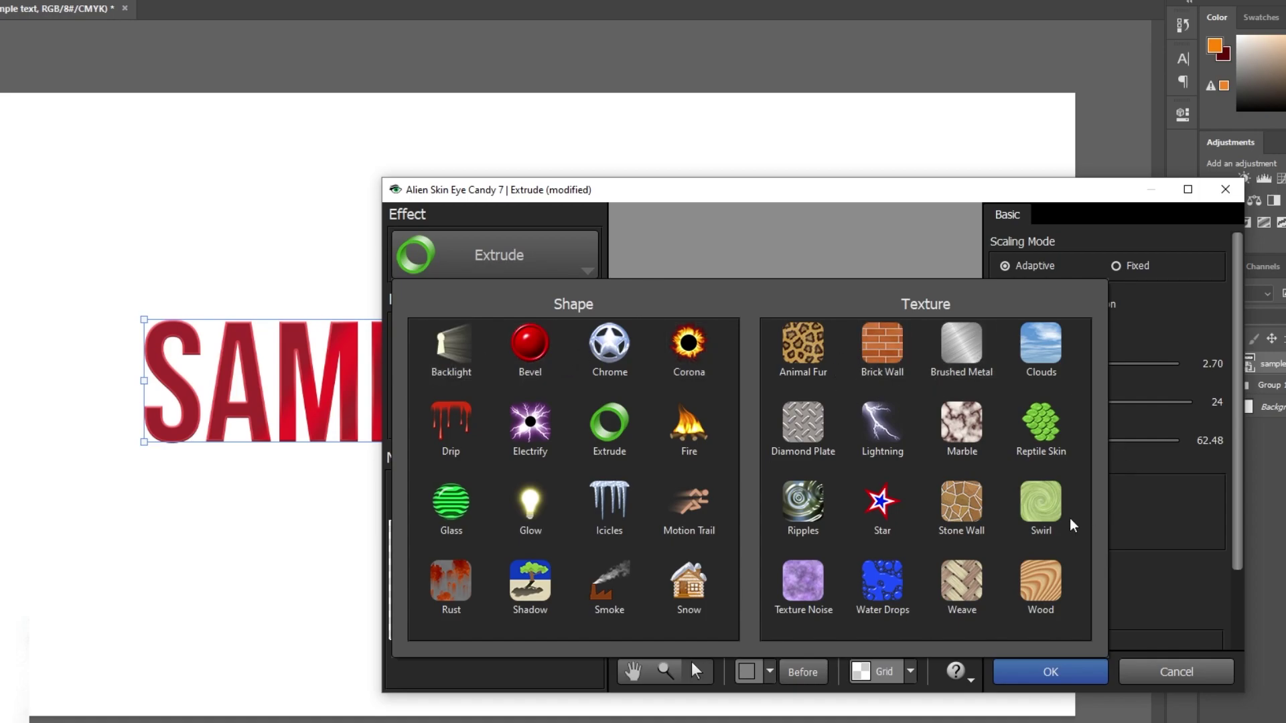
pyautogui.click(803, 345)
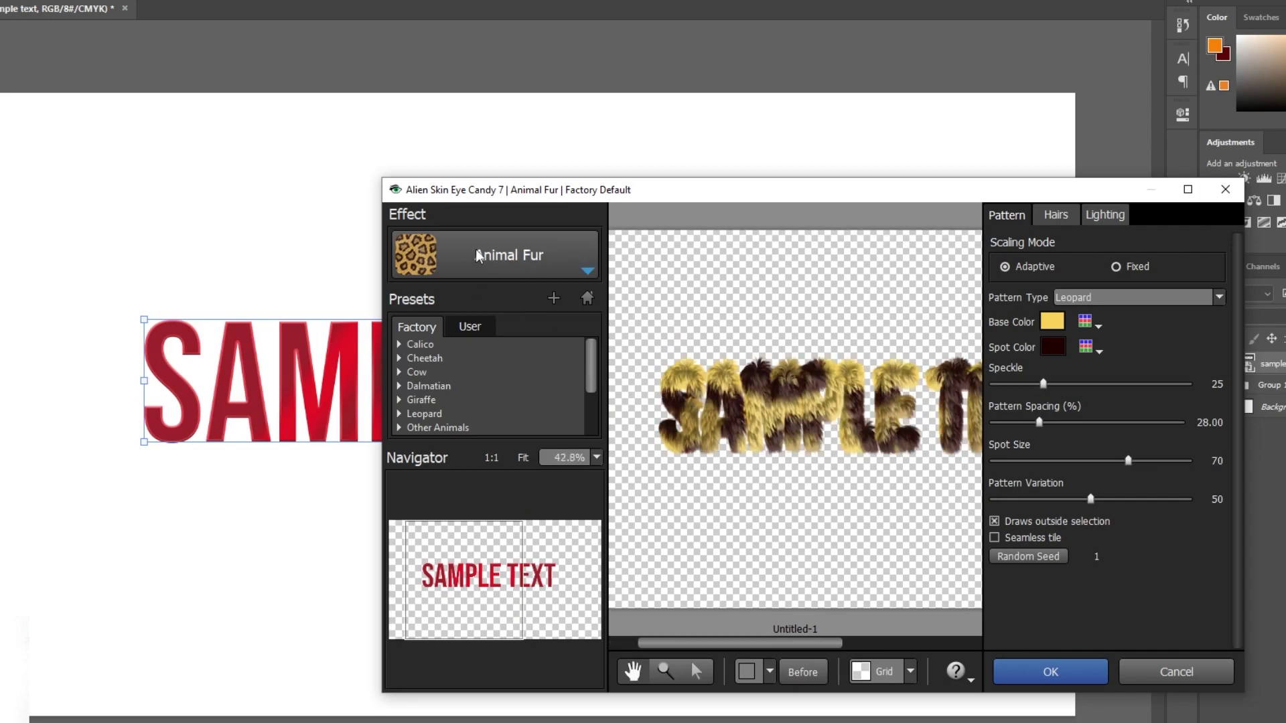
pyautogui.click(1006, 383)
pyautogui.click(1094, 415)
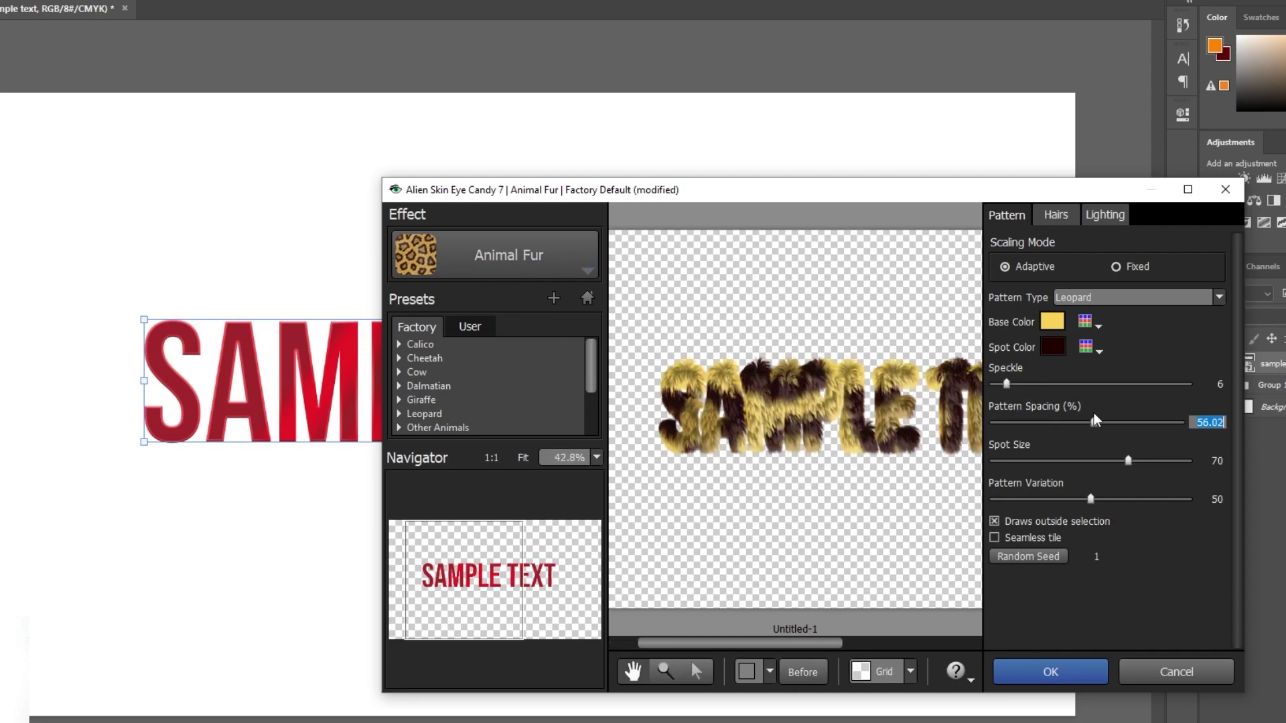
pyautogui.moveTo(1087, 423); pyautogui.dragTo(1063, 423)
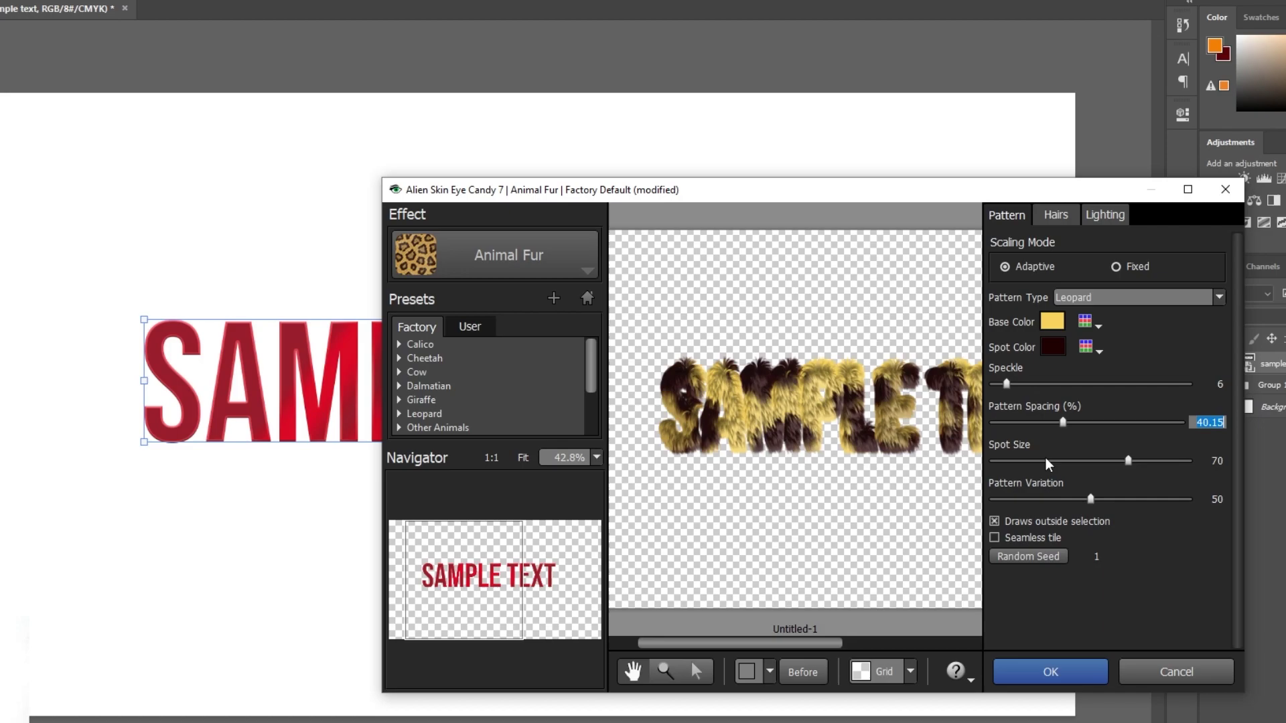
pyautogui.click(1032, 460)
pyautogui.click(1032, 461)
# - Preview the Brick Wall, Star and Stone Wall effects on the text
pyautogui.click(481, 237)
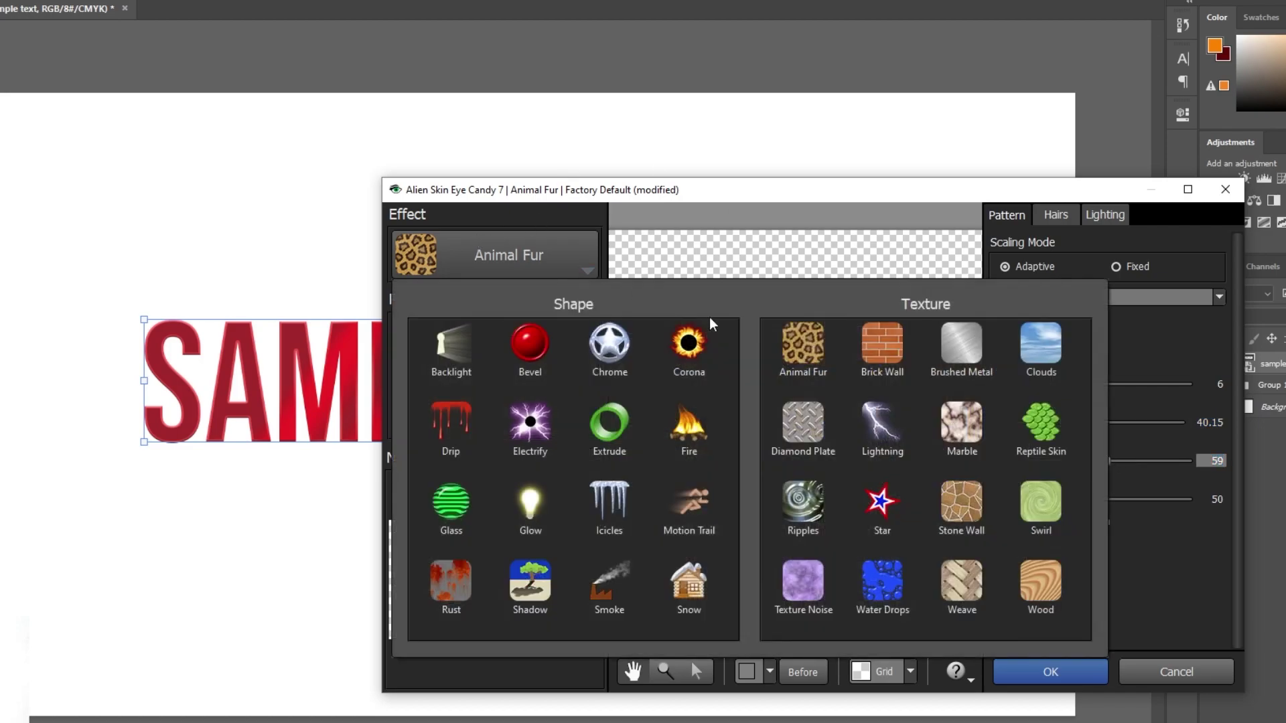
pyautogui.click(856, 340)
pyautogui.click(487, 247)
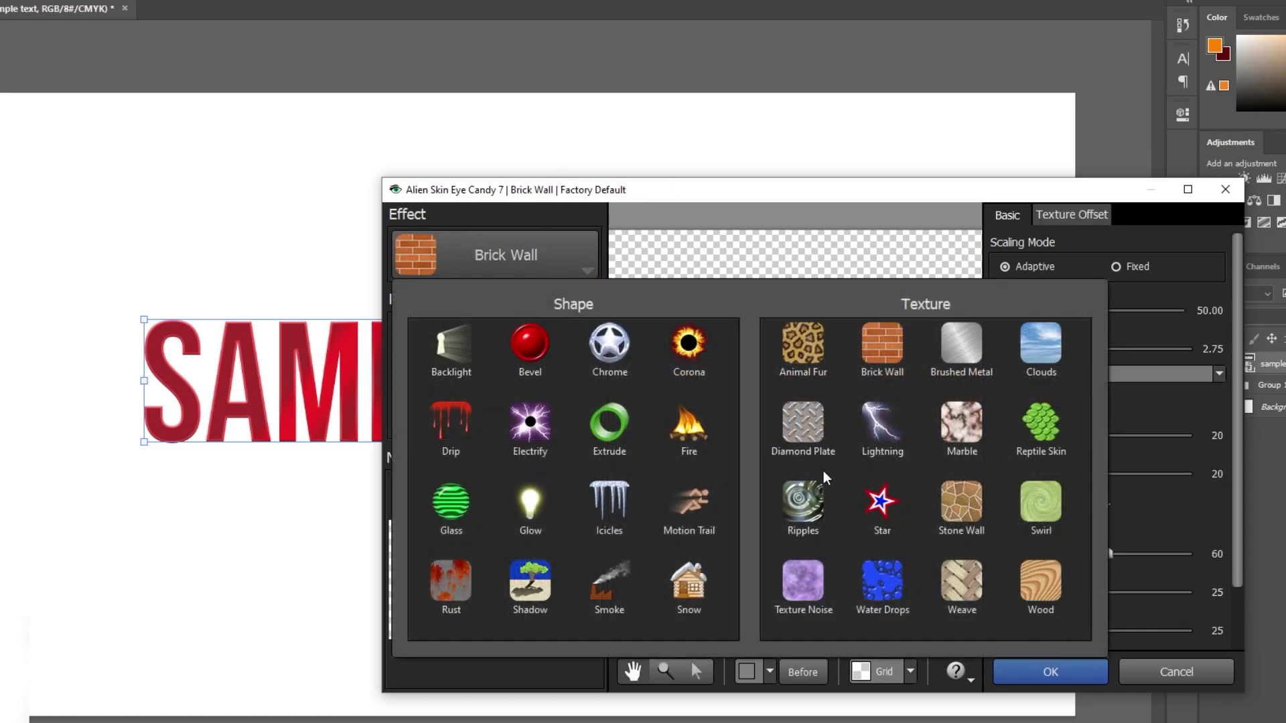
pyautogui.click(880, 501)
pyautogui.click(478, 252)
pyautogui.click(939, 484)
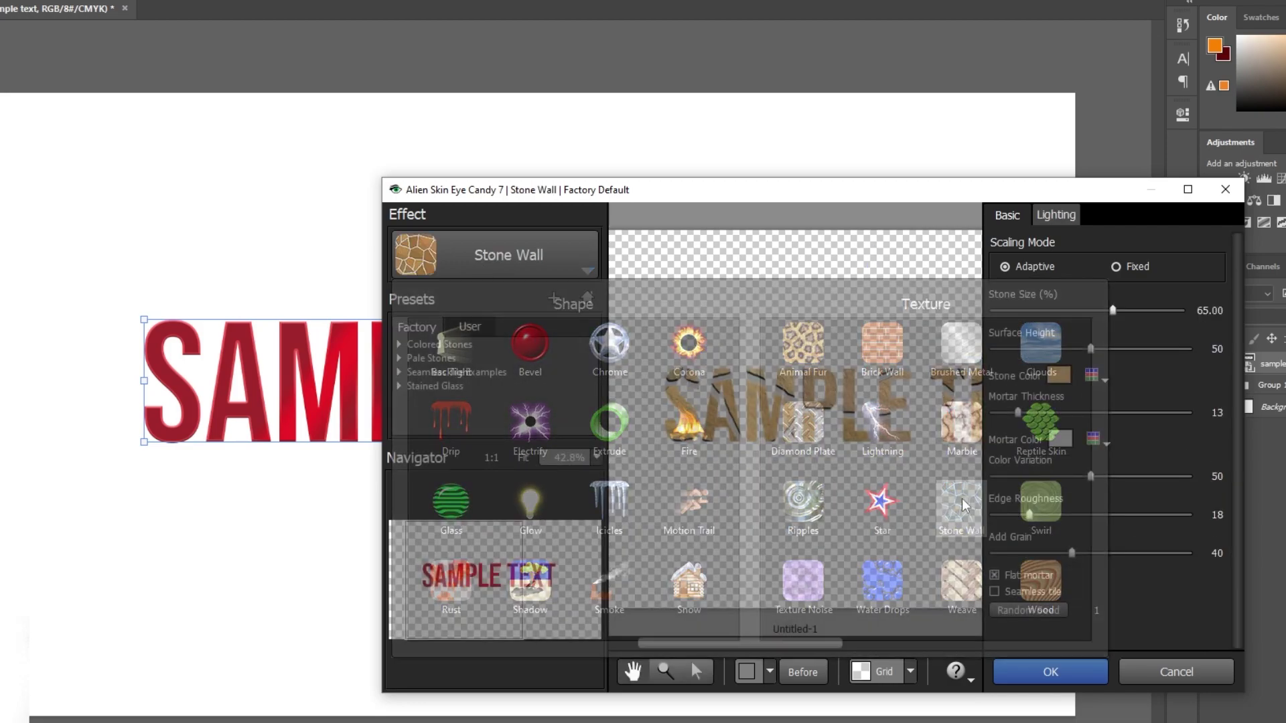
# - Try Backlight with Expand set to 36, then preview the Drip effect
pyautogui.click(474, 240)
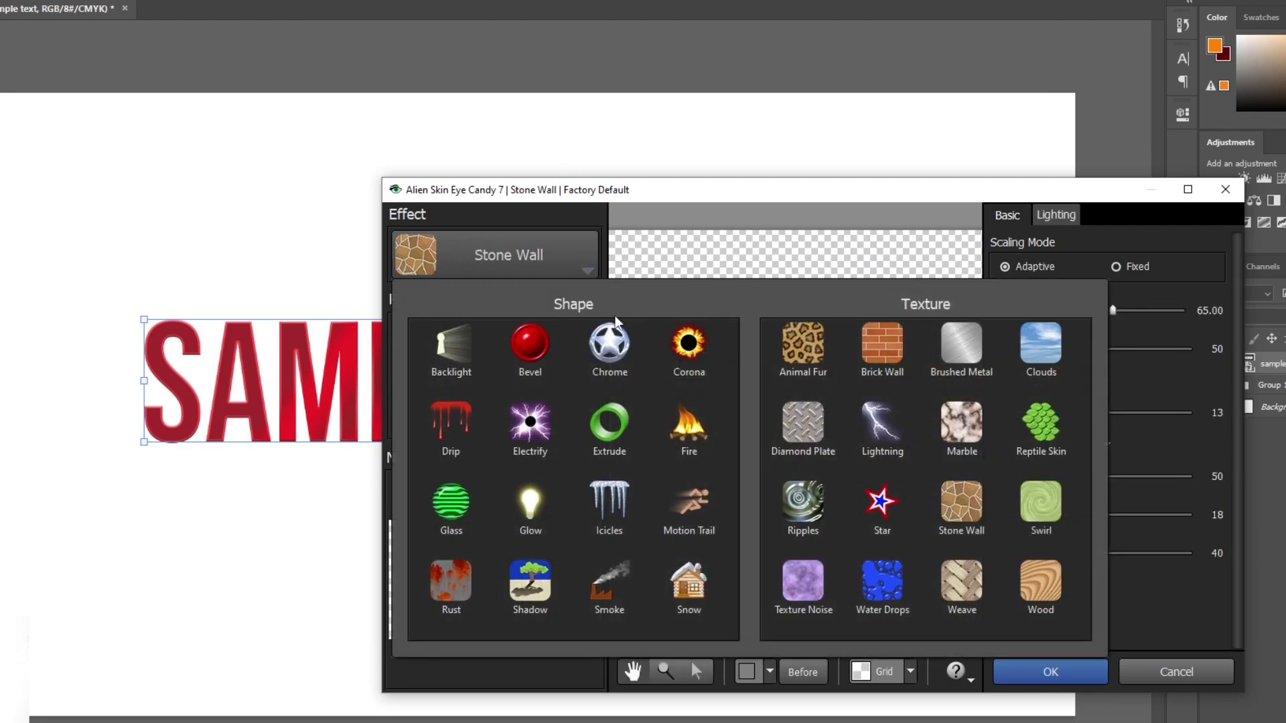
pyautogui.click(462, 355)
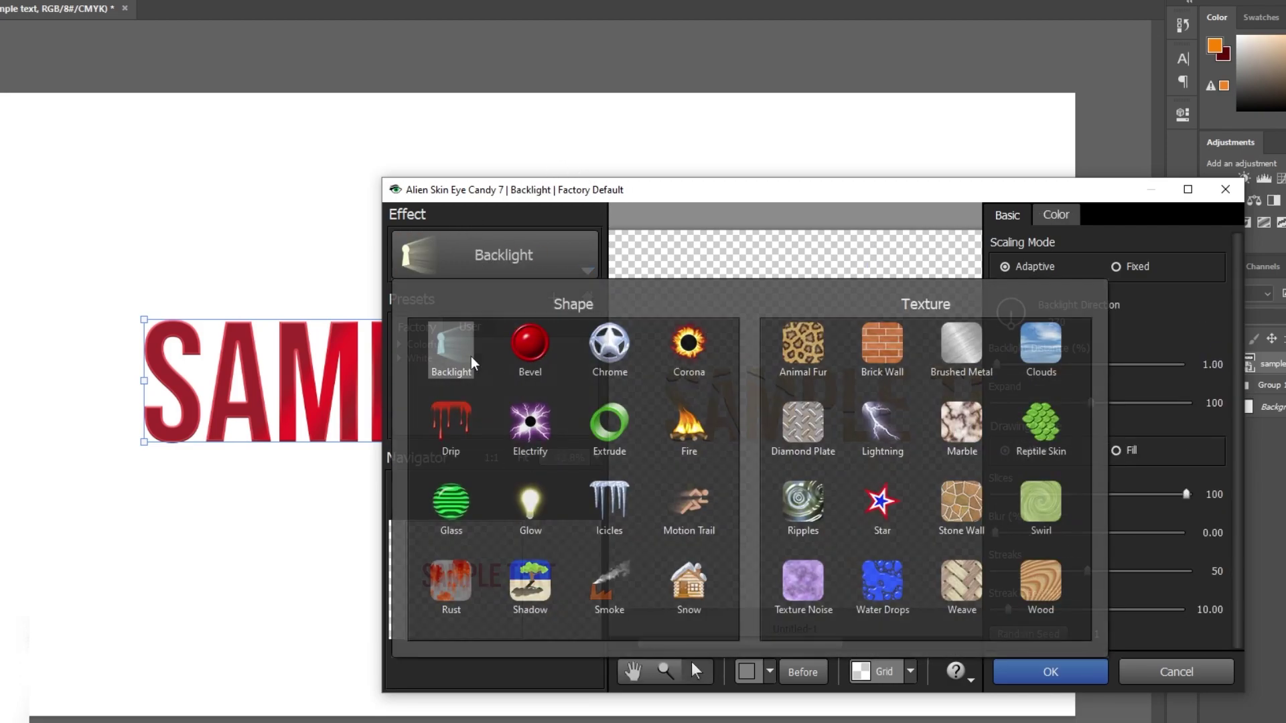
pyautogui.click(1017, 404)
pyautogui.moveTo(1017, 404); pyautogui.dragTo(1030, 404)
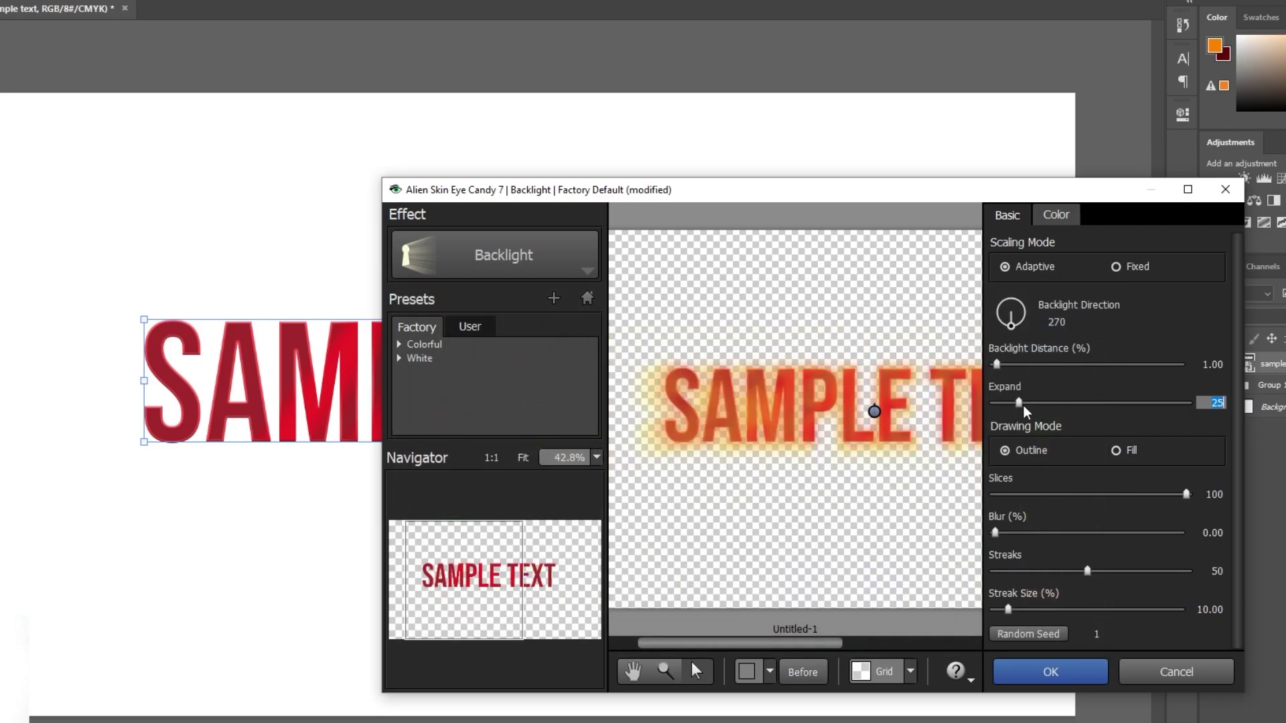
pyautogui.click(474, 251)
pyautogui.click(459, 422)
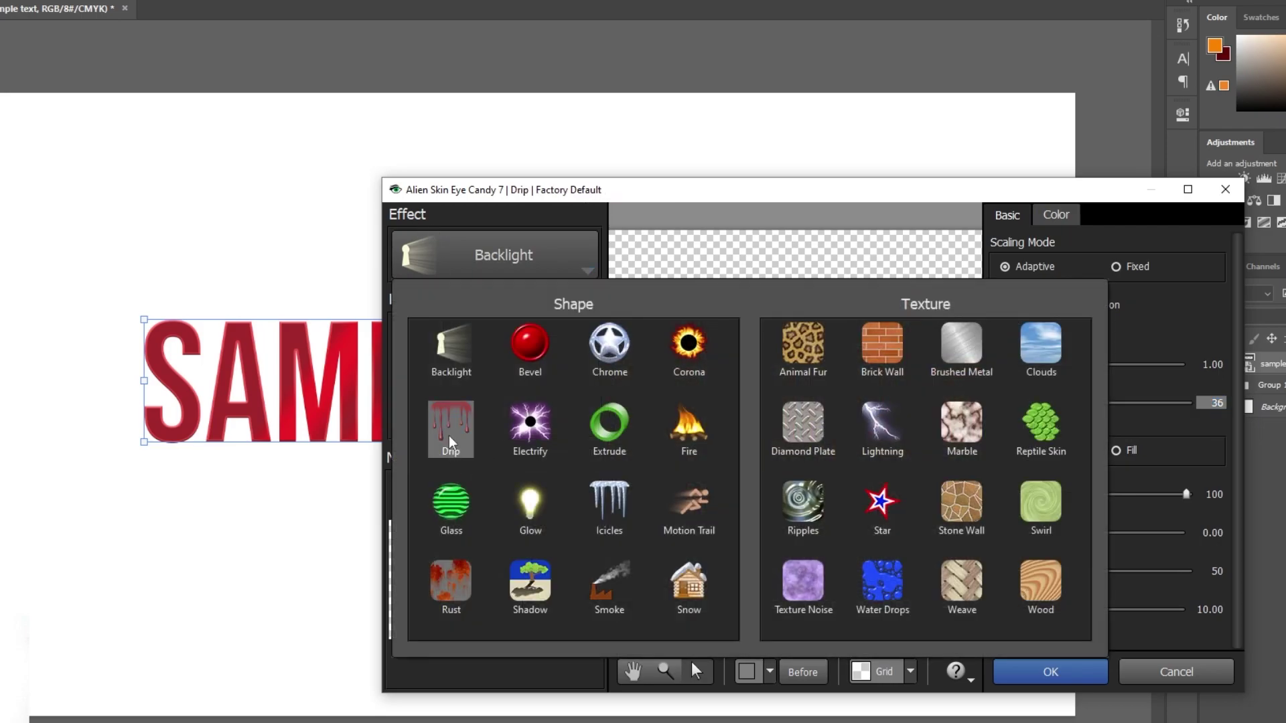
pyautogui.click(488, 255)
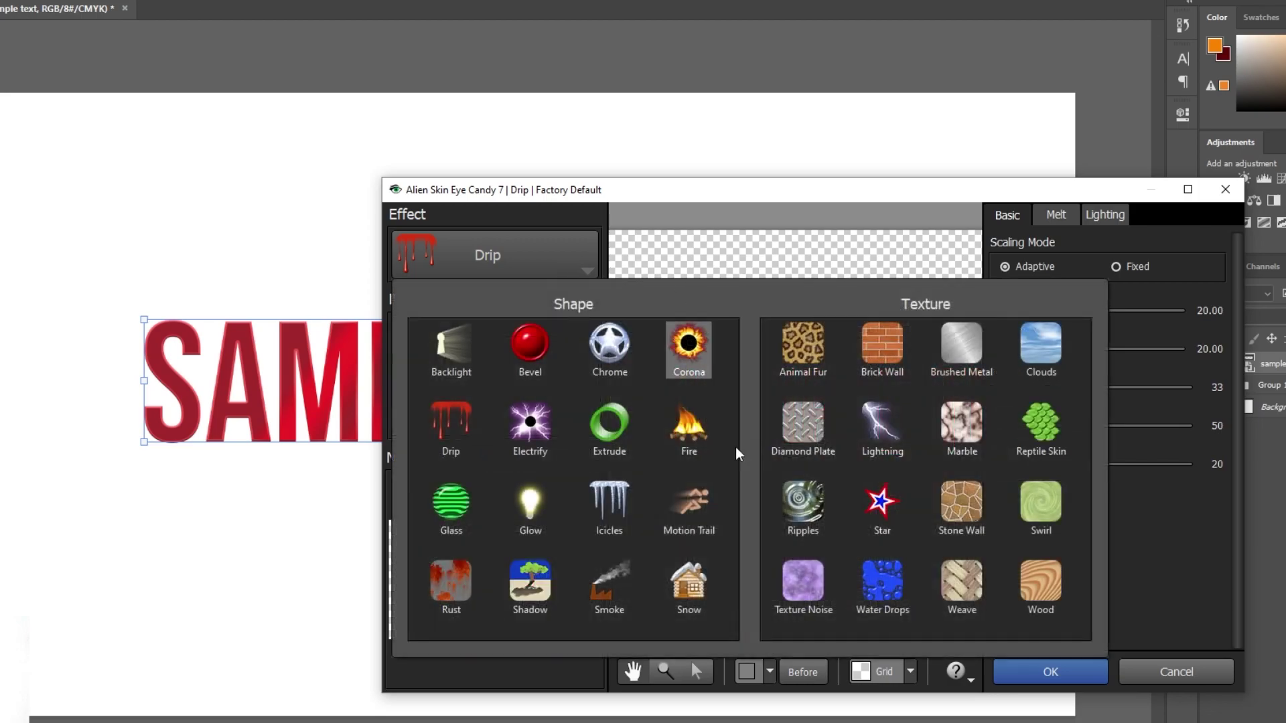
# - Switch to Extrude, angle the extrusion, and give its side faces the original red colour
pyautogui.click(611, 450)
pyautogui.moveTo(864, 422); pyautogui.dragTo(781, 434)
pyautogui.moveTo(1041, 402)
pyautogui.mouseDown()
pyautogui.moveTo(1008, 402)
pyautogui.moveTo(1035, 402)
pyautogui.mouseUp()
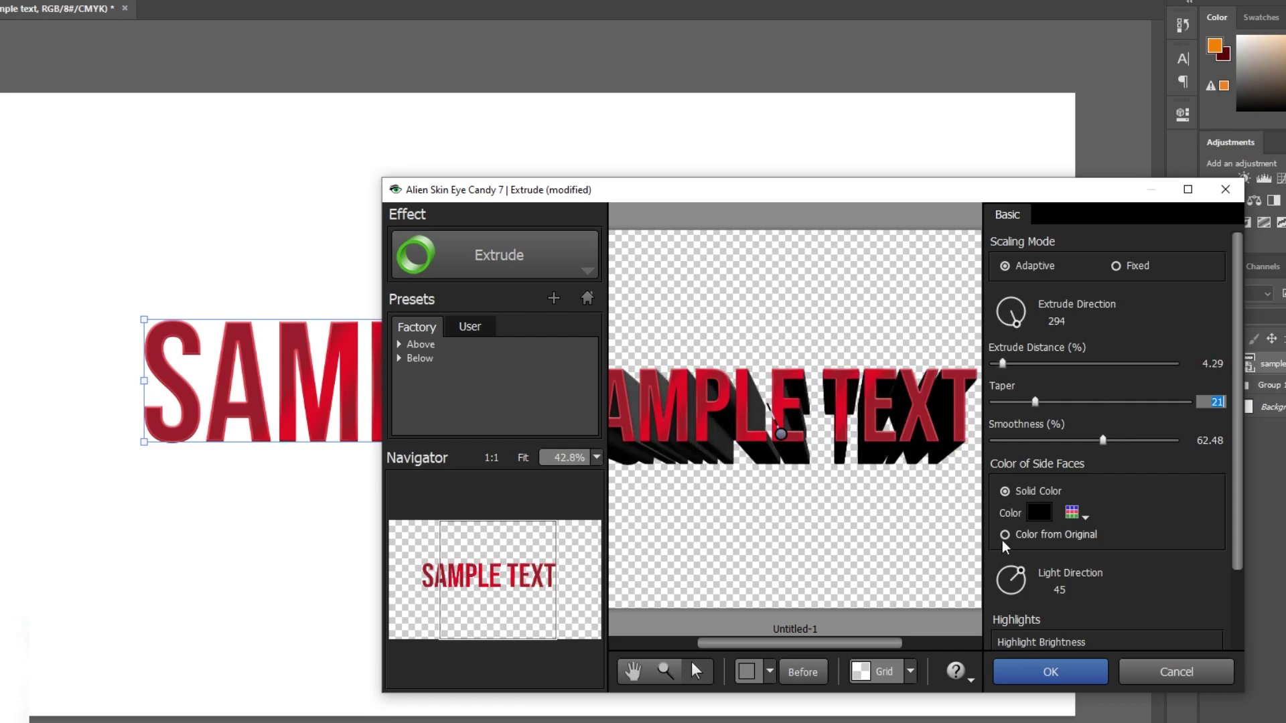
pyautogui.click(1004, 534)
pyautogui.scroll(-1, 837, 440)
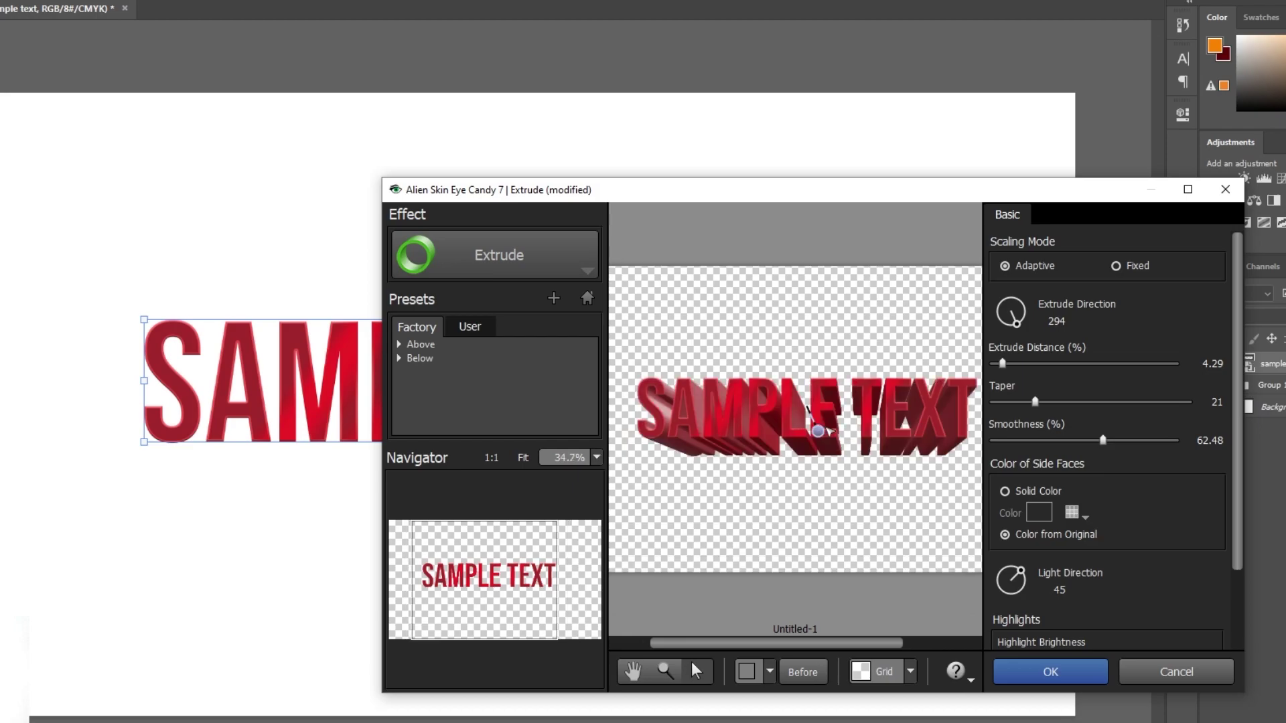
pyautogui.moveTo(798, 430); pyautogui.dragTo(814, 424)
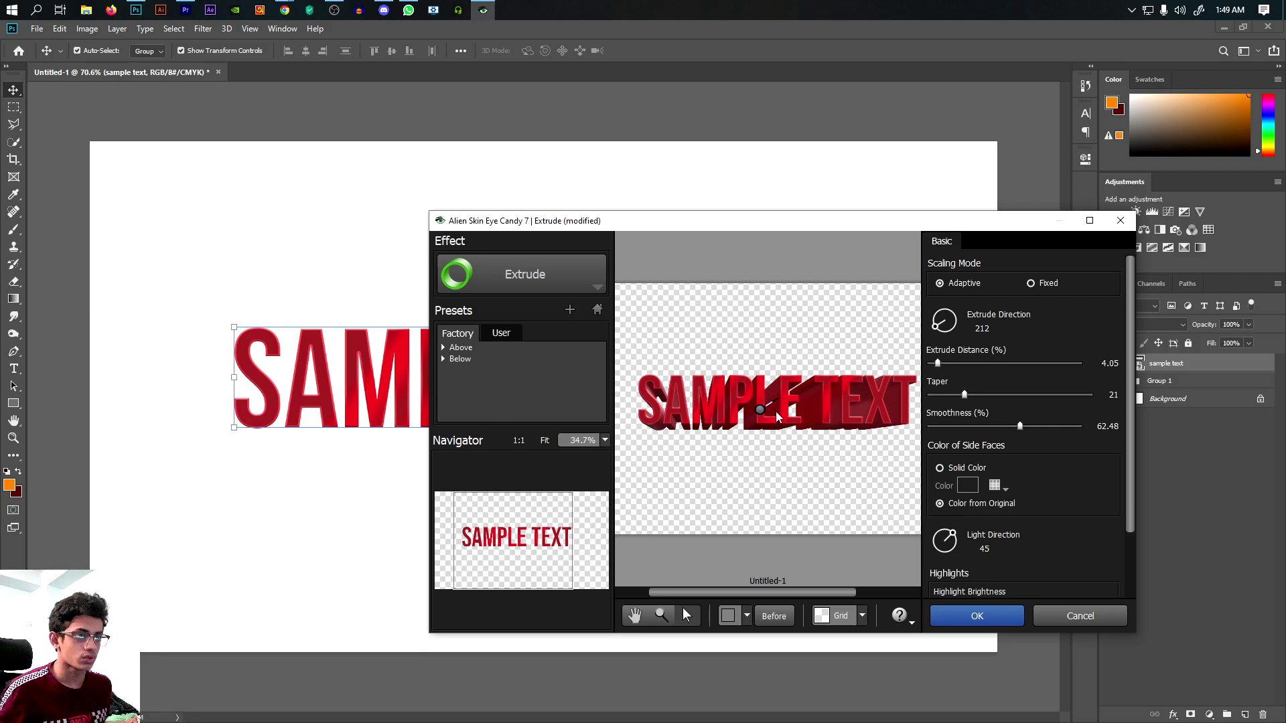
# - Reduce the extrusion depth and inspect the extruded letters up close in the preview
pyautogui.moveTo(777, 416); pyautogui.dragTo(774, 413)
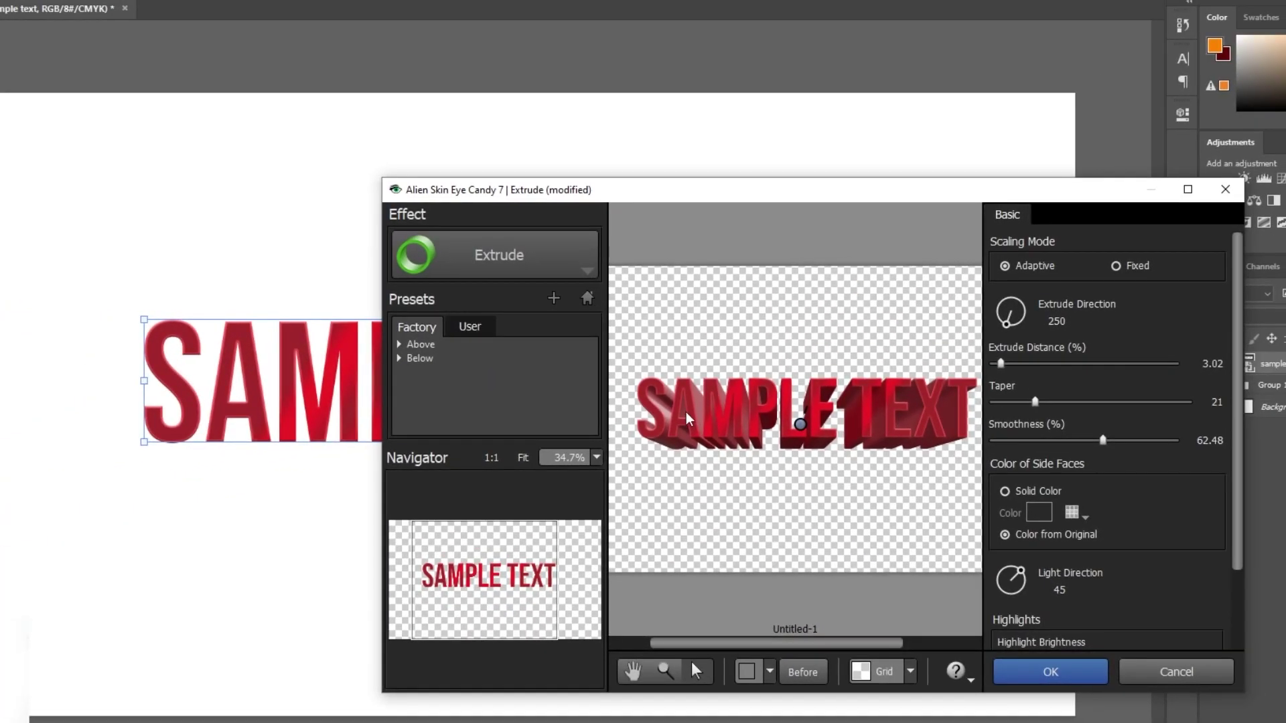
pyautogui.scroll(2, 681, 405)
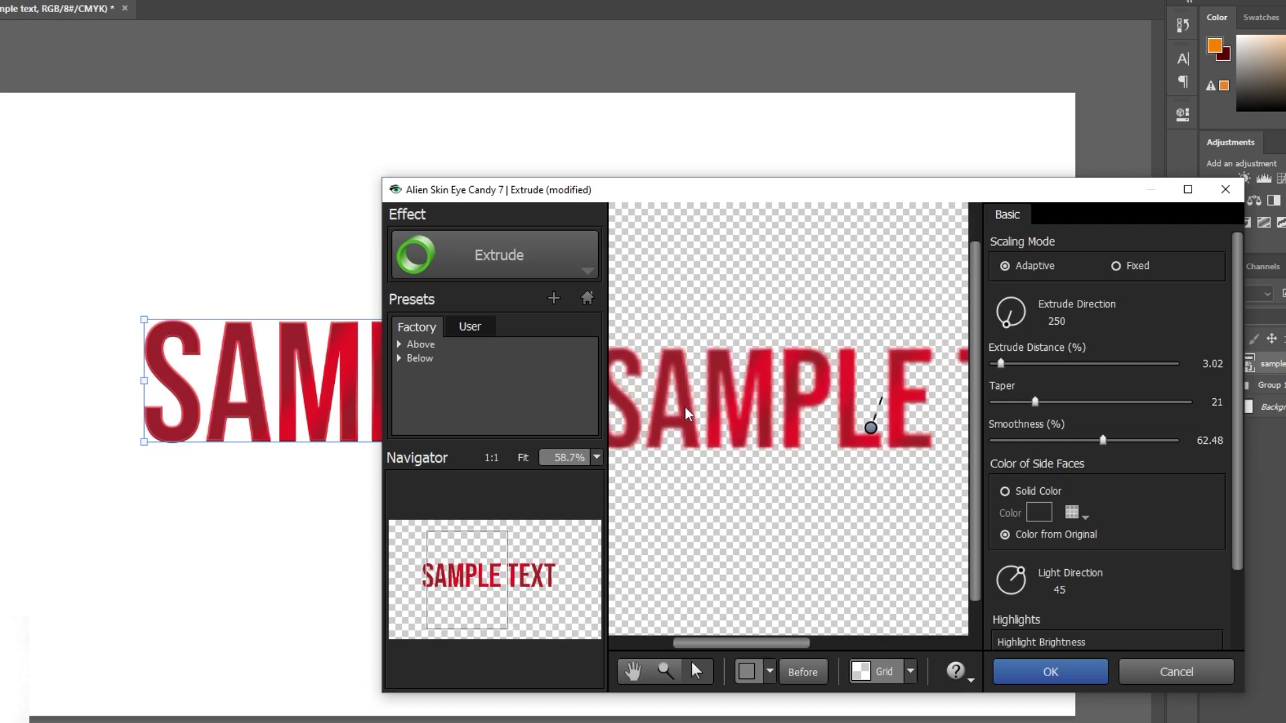
pyautogui.scroll(1, 700, 408)
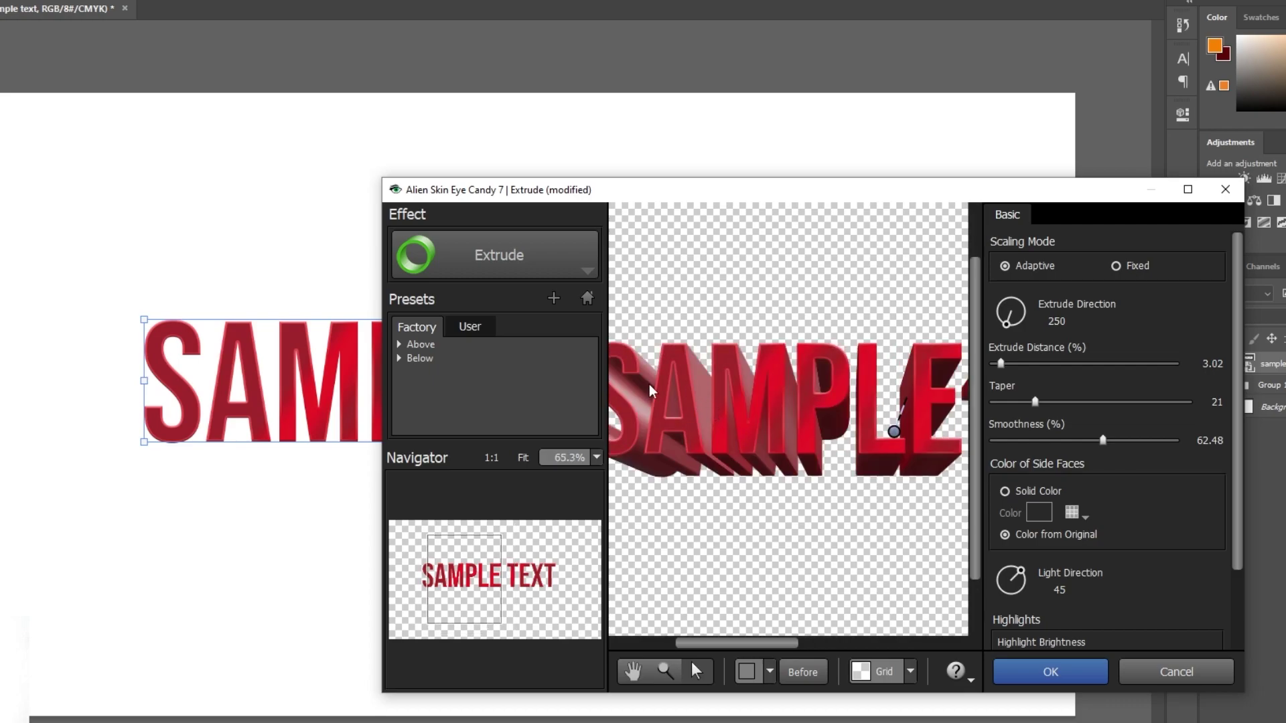
pyautogui.scroll(8, 651, 392)
pyautogui.moveTo(654, 445); pyautogui.dragTo(804, 459)
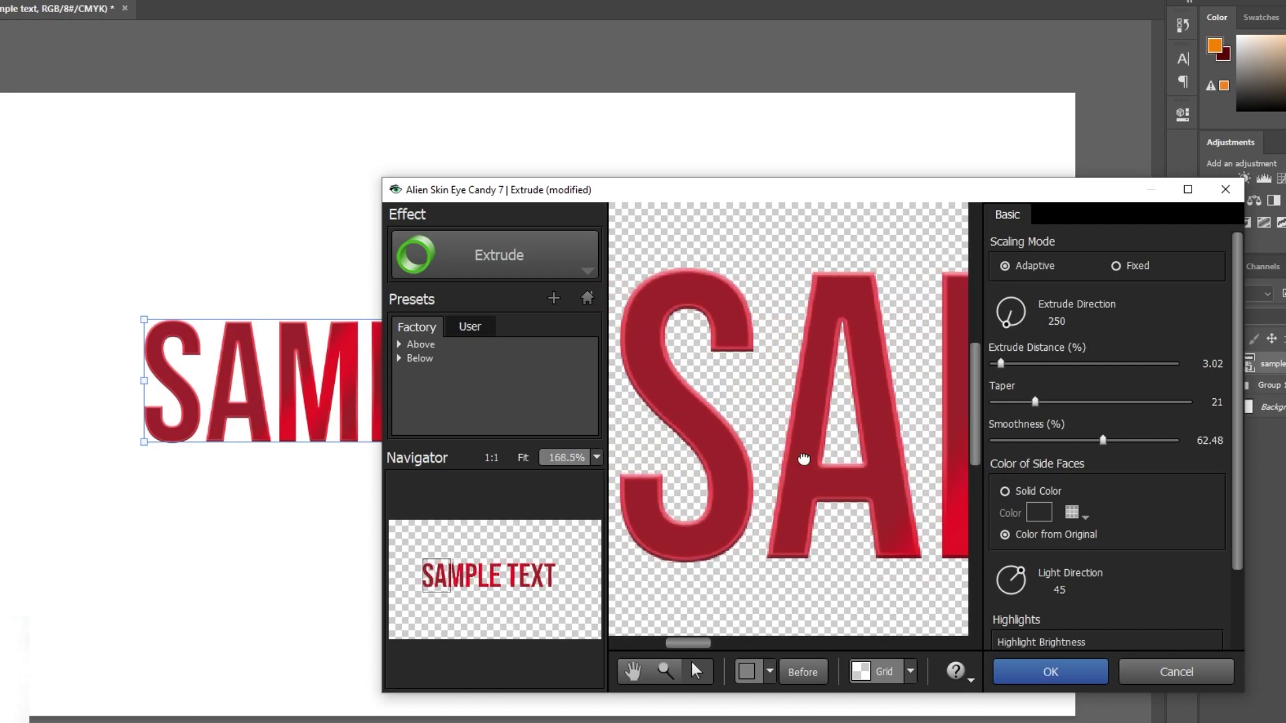
pyautogui.scroll(-7, 737, 428)
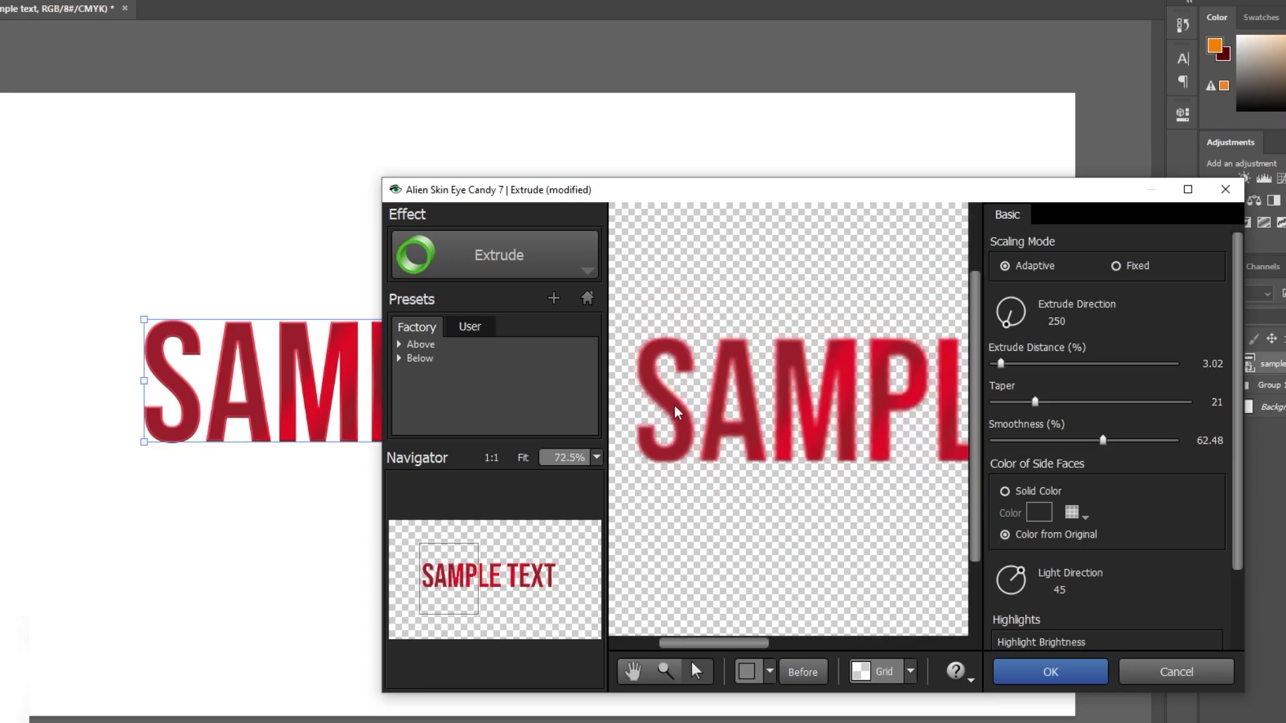
pyautogui.scroll(-7, 812, 423)
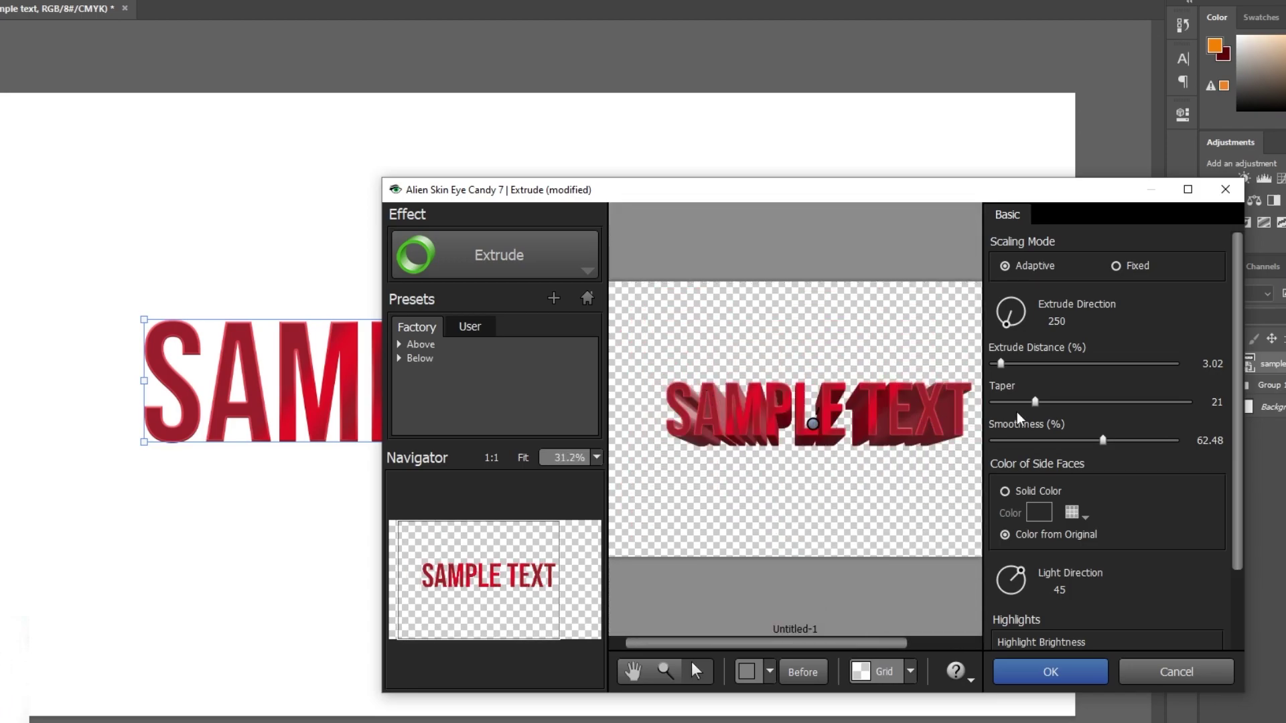
# - Set extrusion taper to 5, distance 0.66 and direction 256
pyautogui.moveTo(1019, 403); pyautogui.dragTo(995, 367)
pyautogui.scroll(2, 877, 425)
pyautogui.moveTo(790, 406); pyautogui.dragTo(791, 410)
pyautogui.scroll(-1, 791, 411)
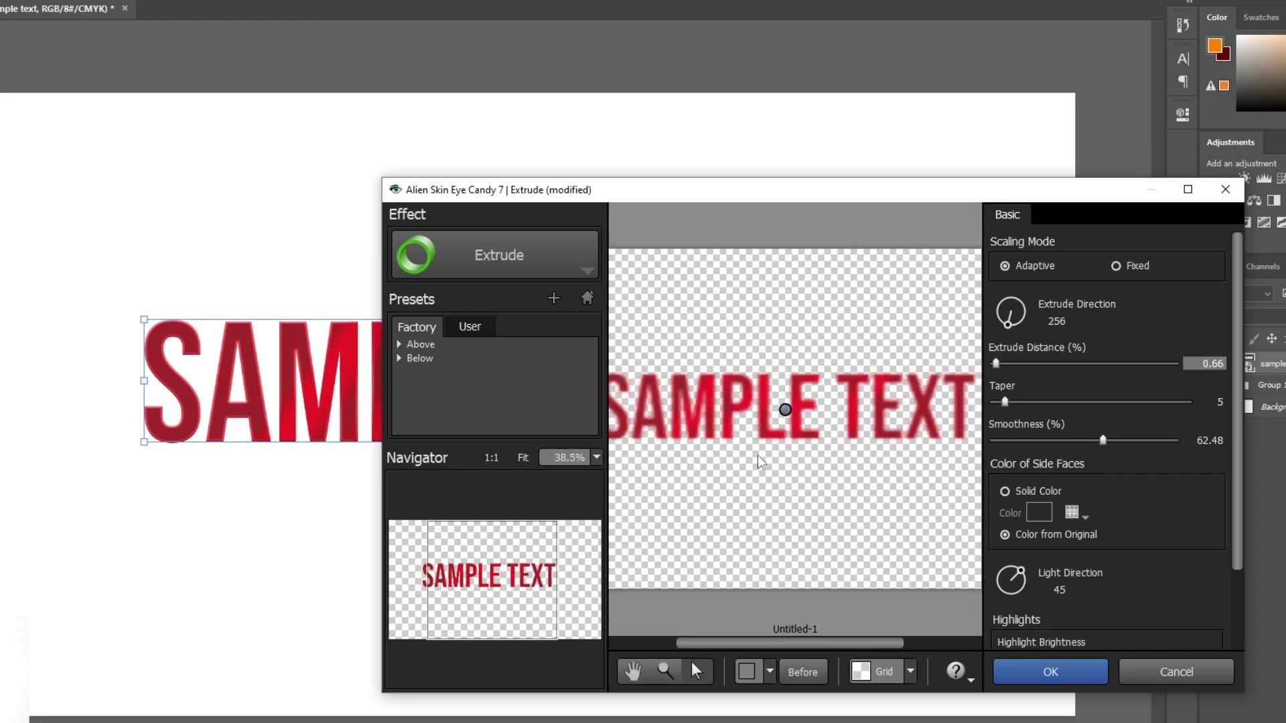
pyautogui.click(493, 261)
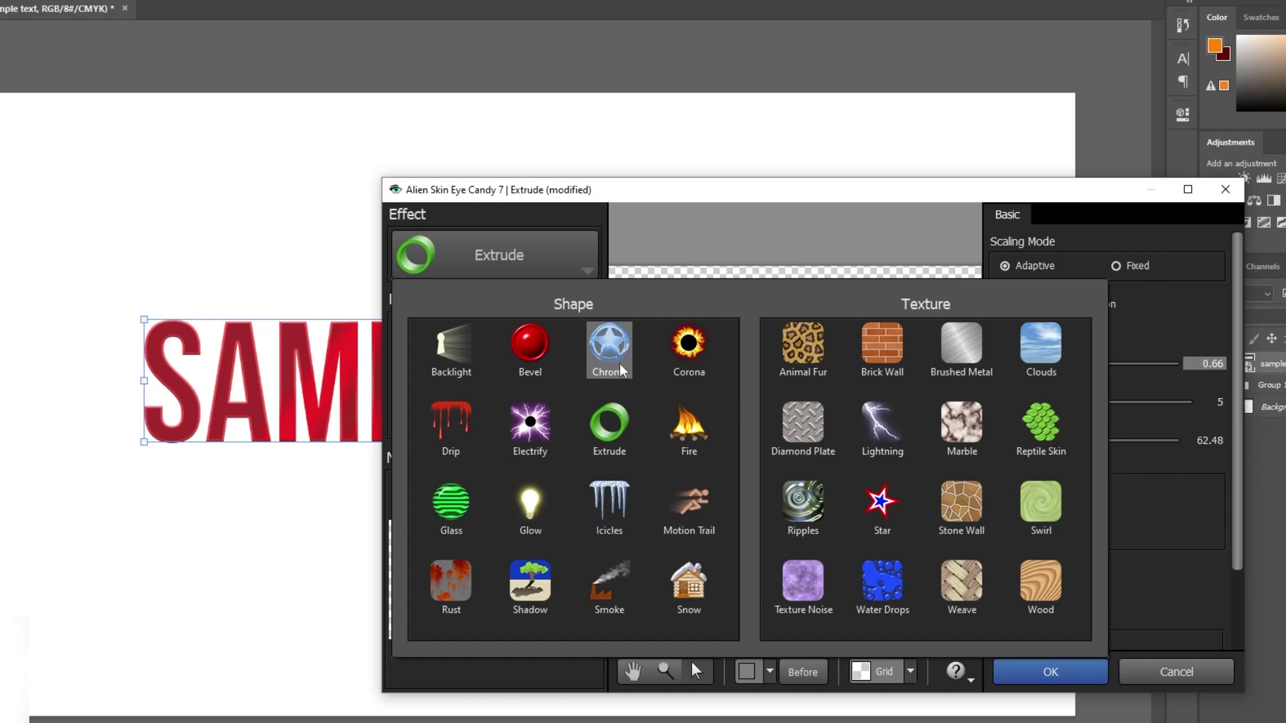
# - Preview Chrome with bevel height 62 and smoothness 9.30
pyautogui.click(622, 370)
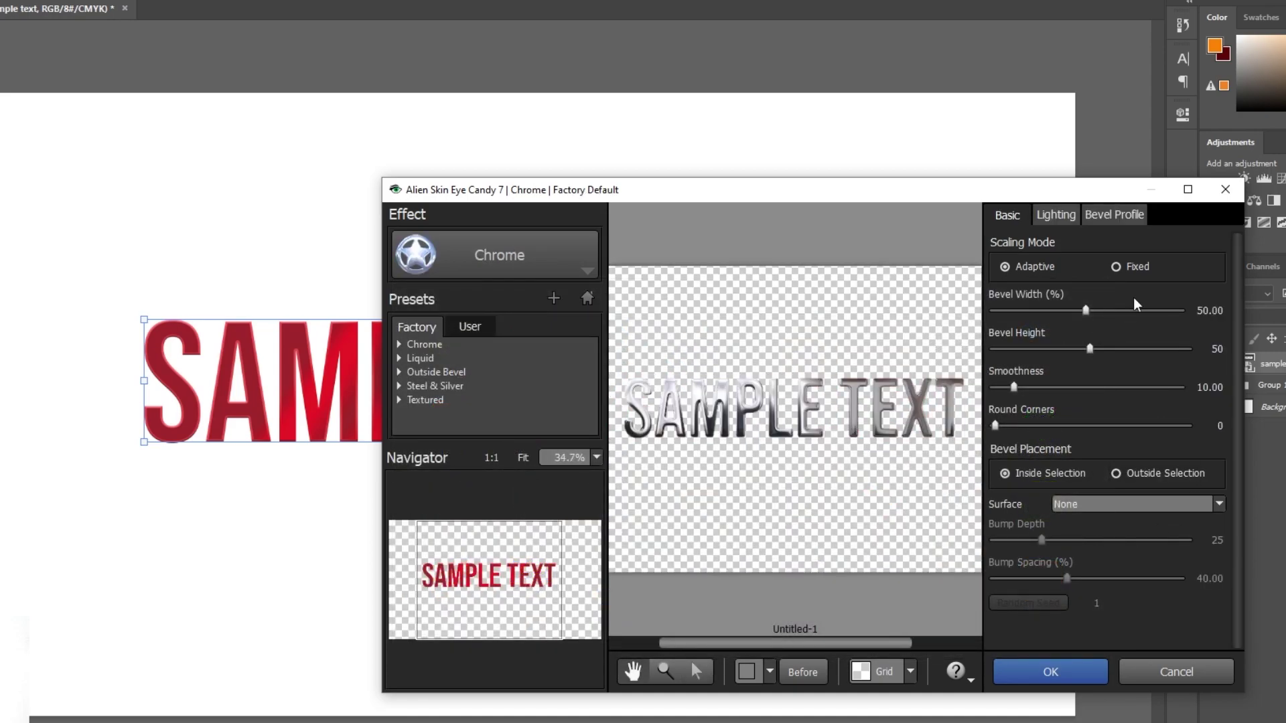
pyautogui.click(1071, 351)
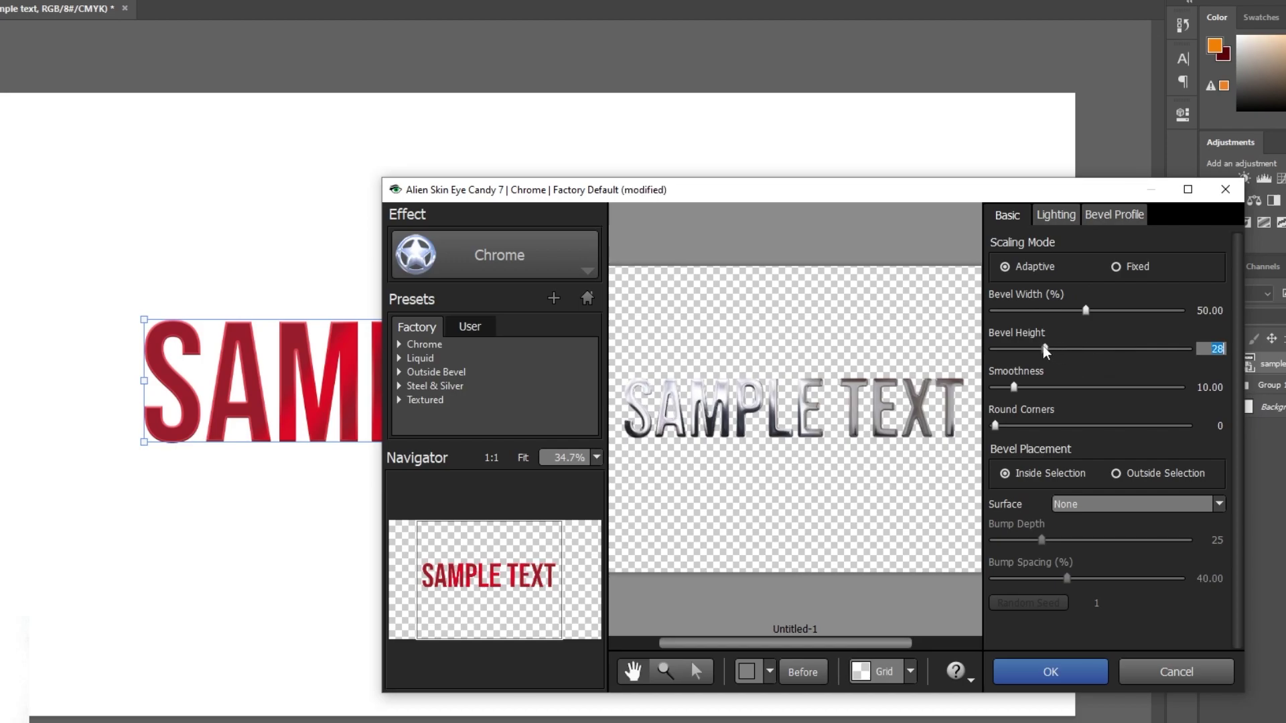
pyautogui.click(1050, 394)
pyautogui.moveTo(1050, 394); pyautogui.dragTo(1012, 391)
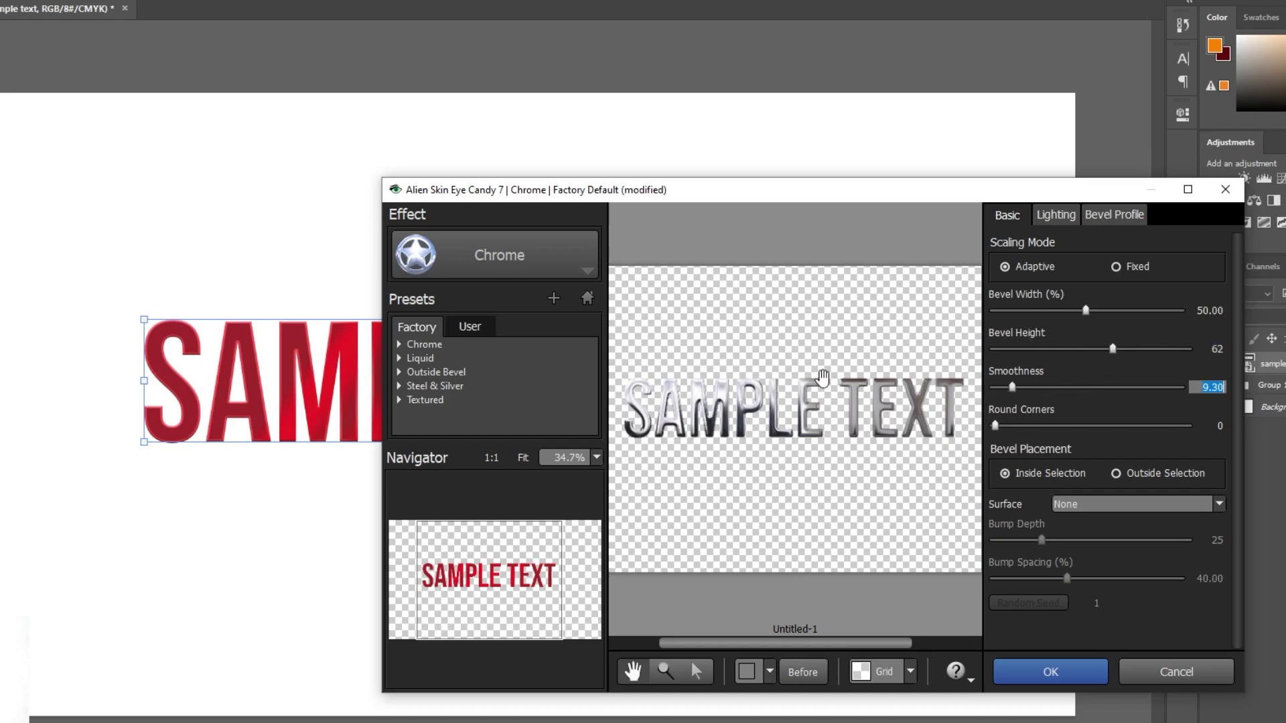
# - Switch to a Perspective Shadow below the letters: 17.15% offset, 90 opacity, 40 fade out
pyautogui.click(543, 262)
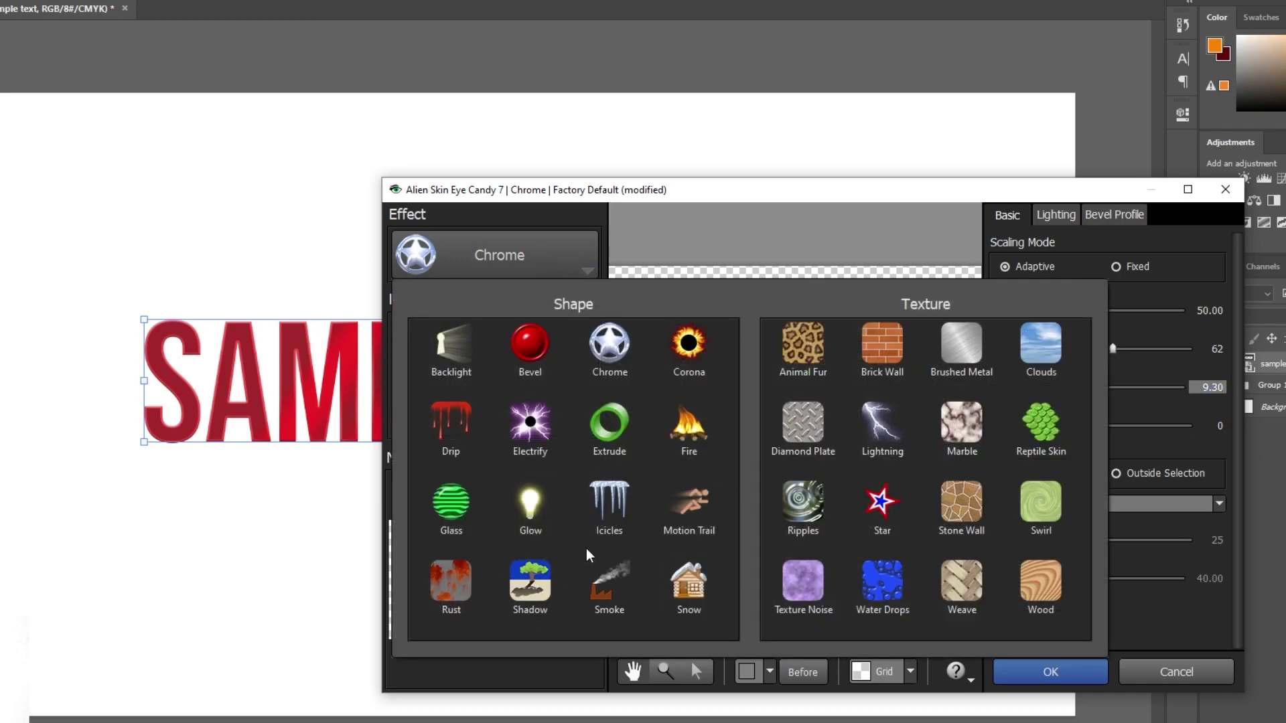
pyautogui.click(530, 583)
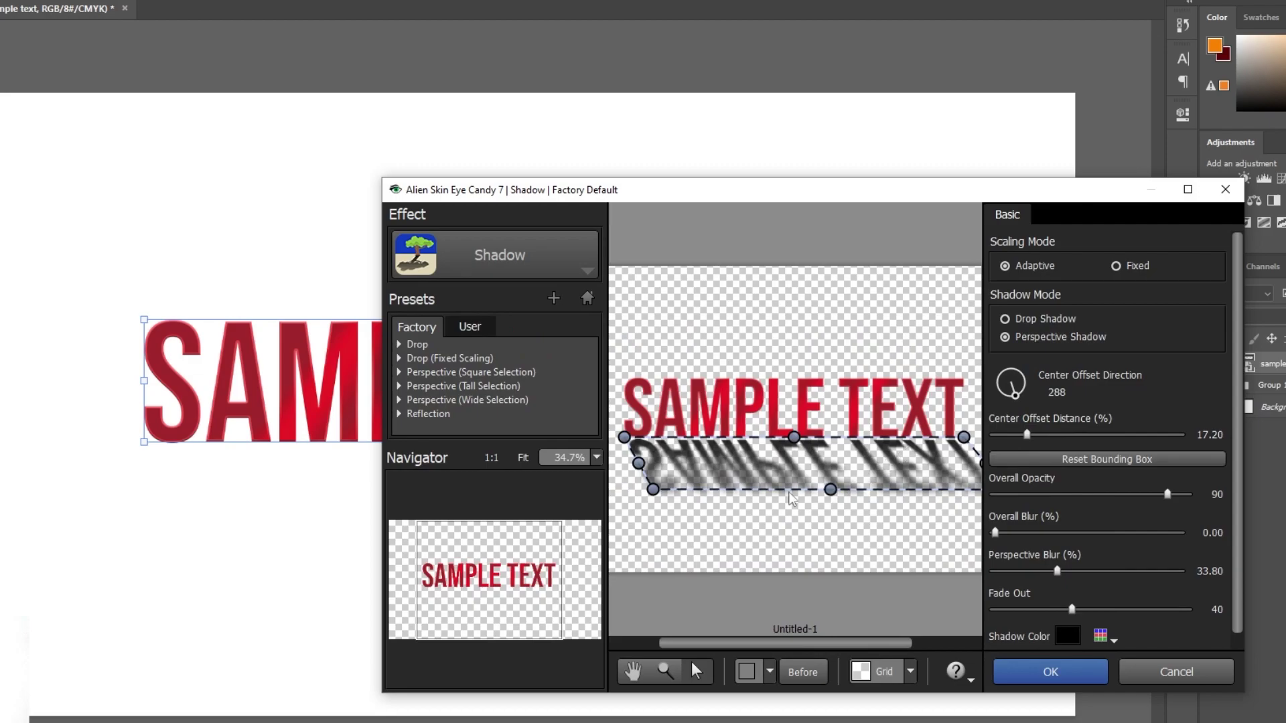
pyautogui.moveTo(653, 490); pyautogui.dragTo(653, 487)
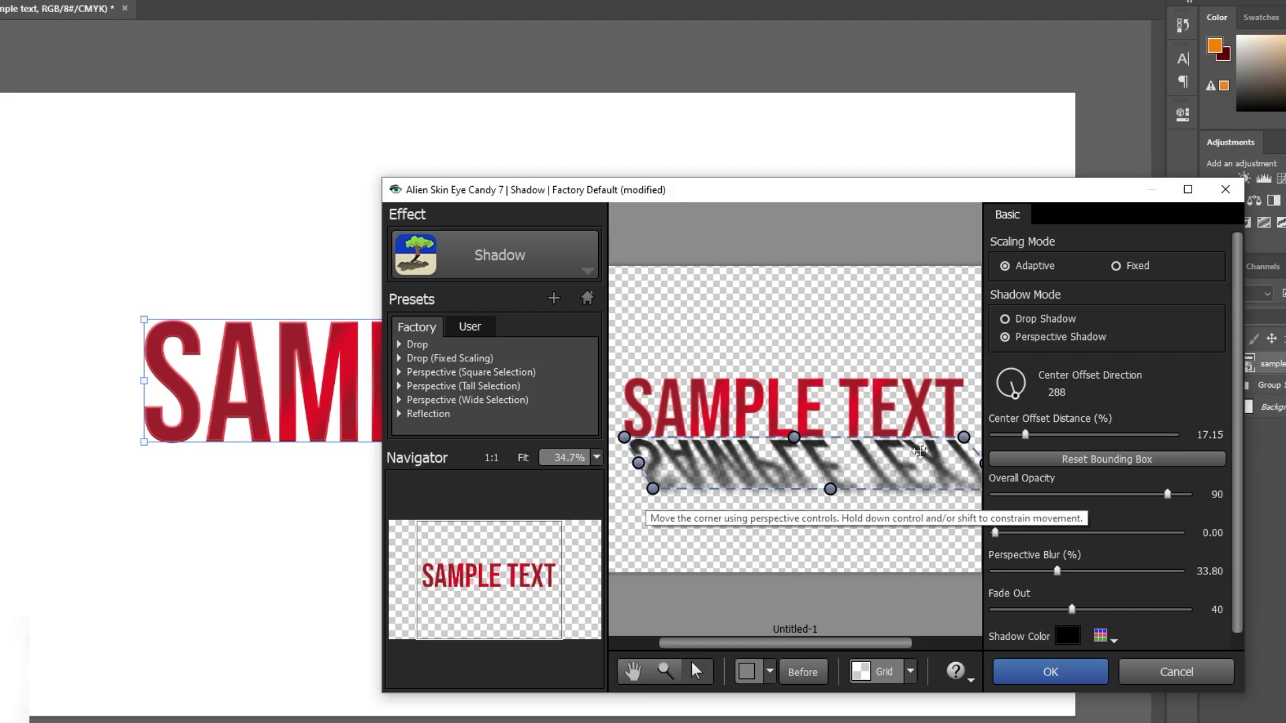
pyautogui.click(497, 270)
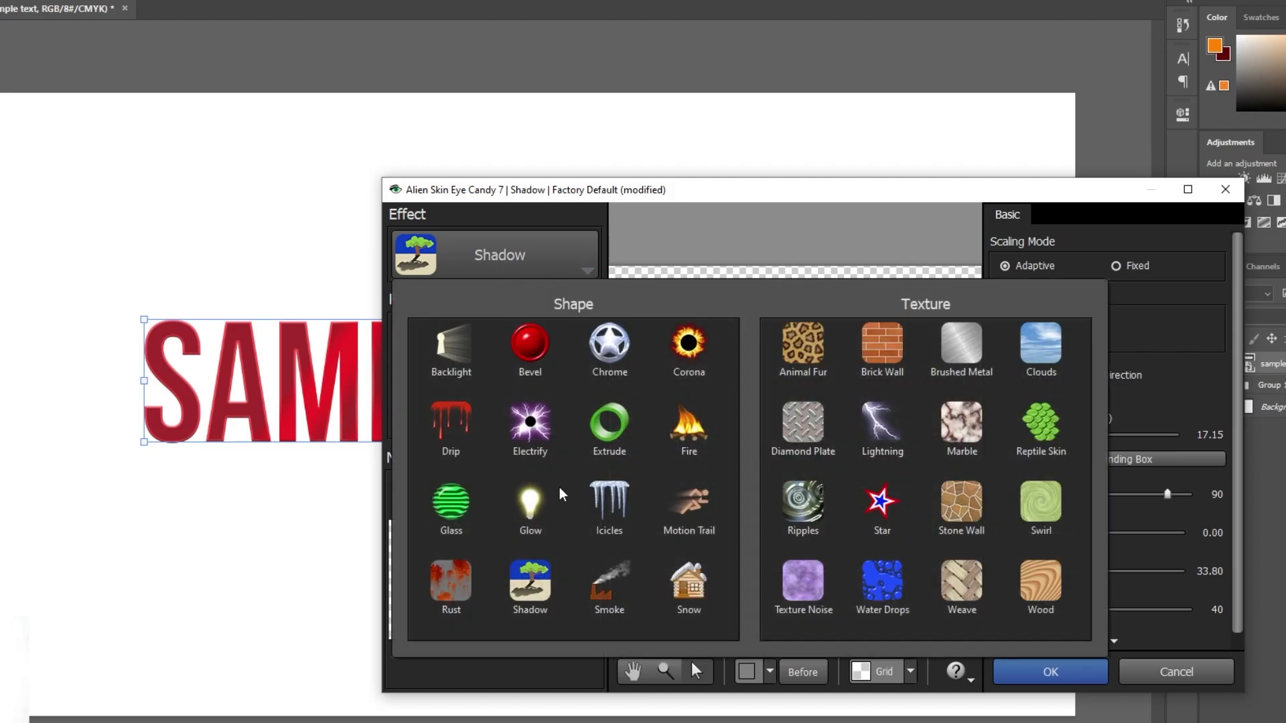
# - Try Icicles with density 29 and pointedness 35
pyautogui.click(608, 505)
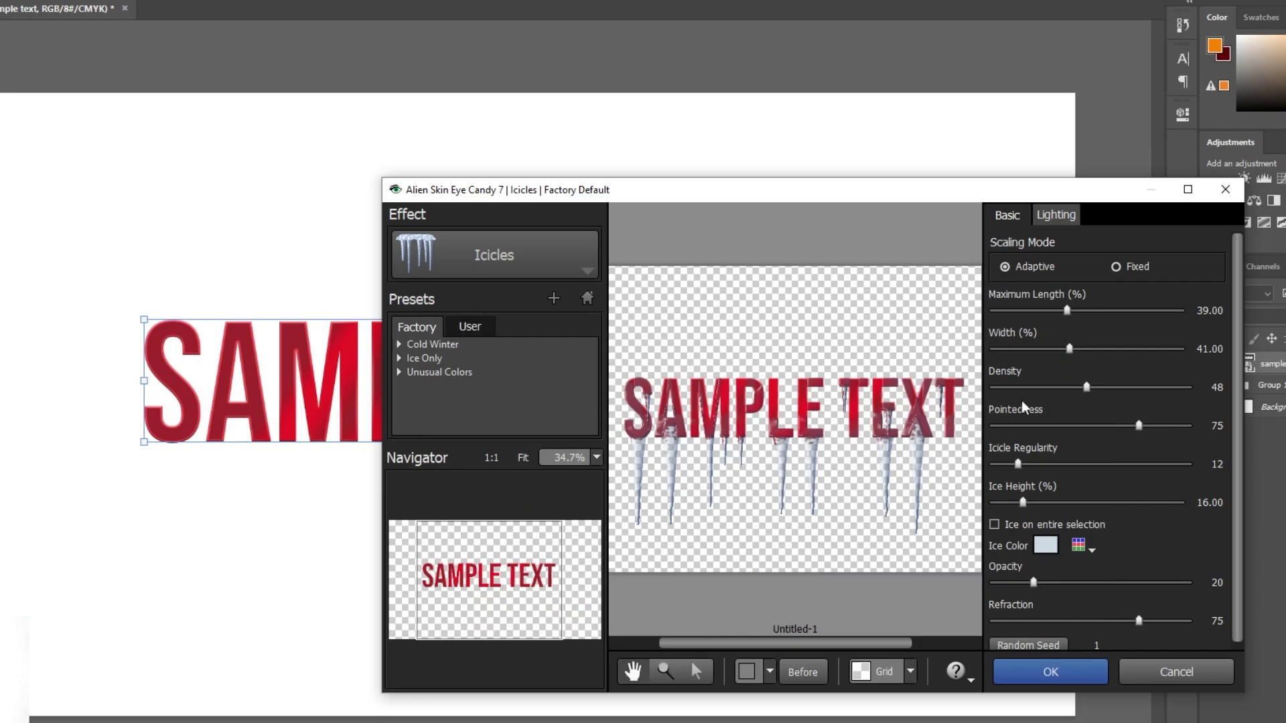
pyautogui.click(1049, 387)
pyautogui.click(1042, 426)
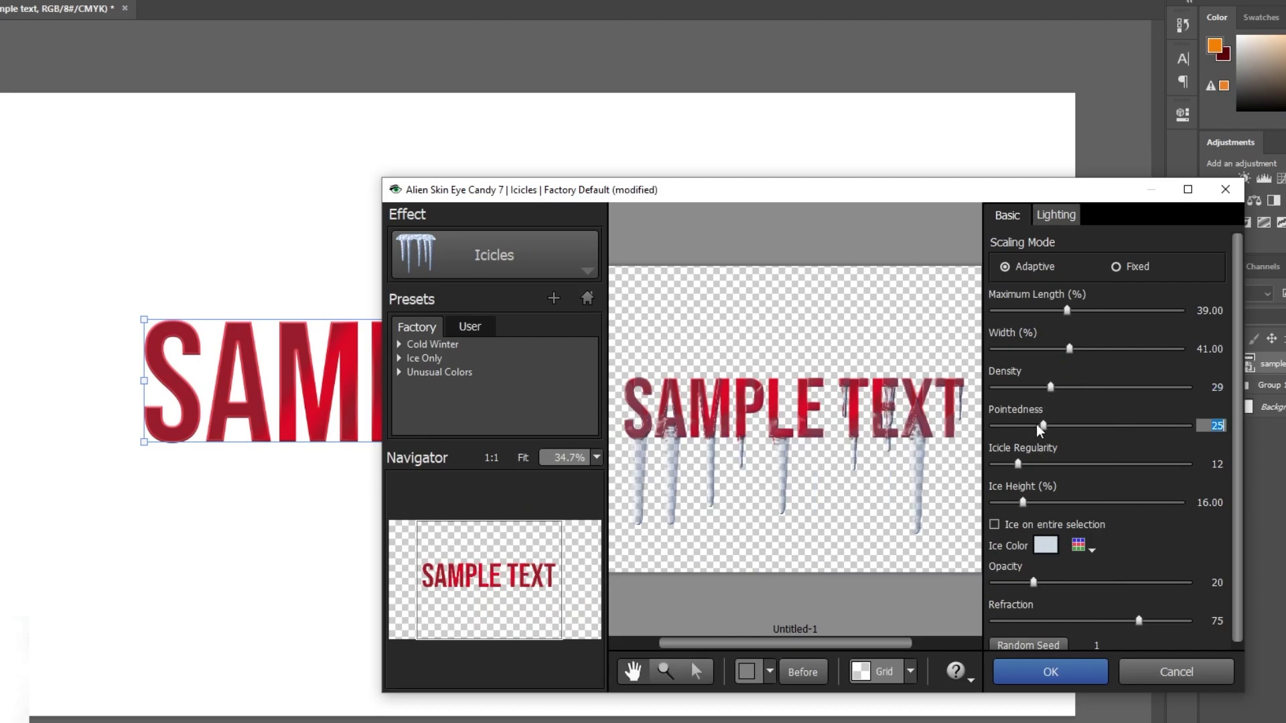
pyautogui.click(1060, 426)
pyautogui.click(482, 251)
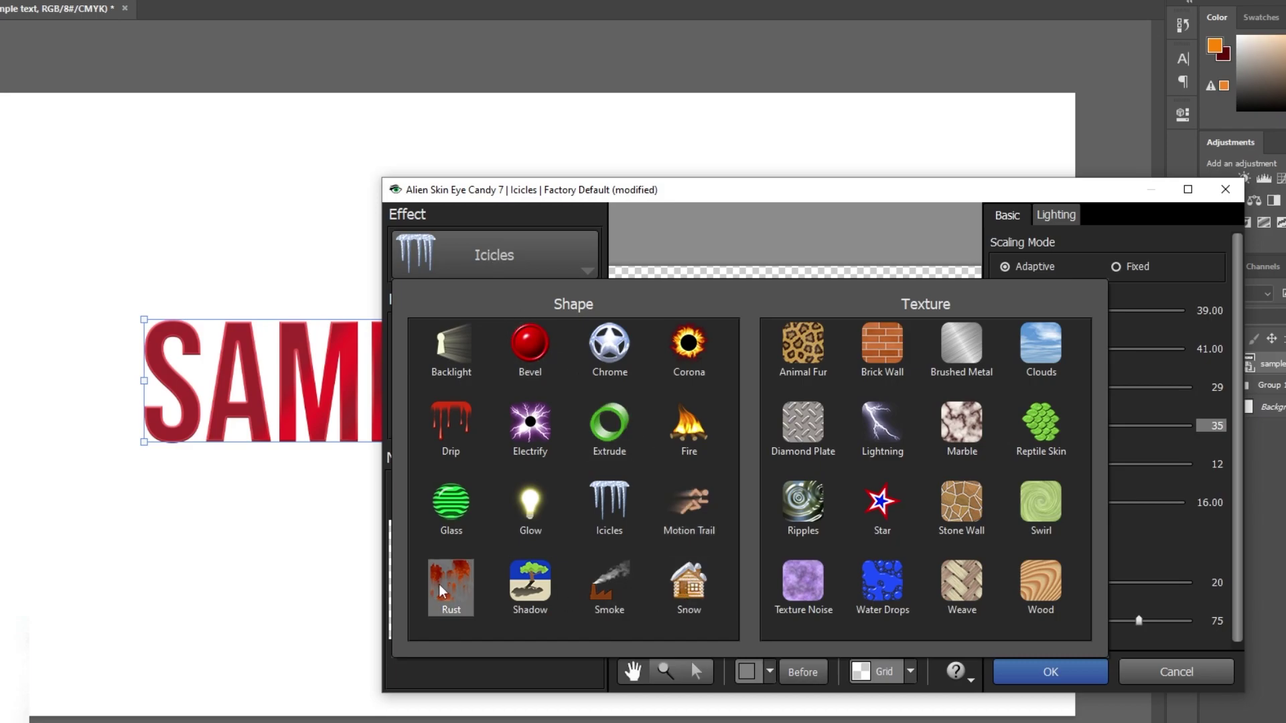
# - Preview the Glass and Electrify effects on the text
pyautogui.click(459, 513)
pyautogui.click(488, 255)
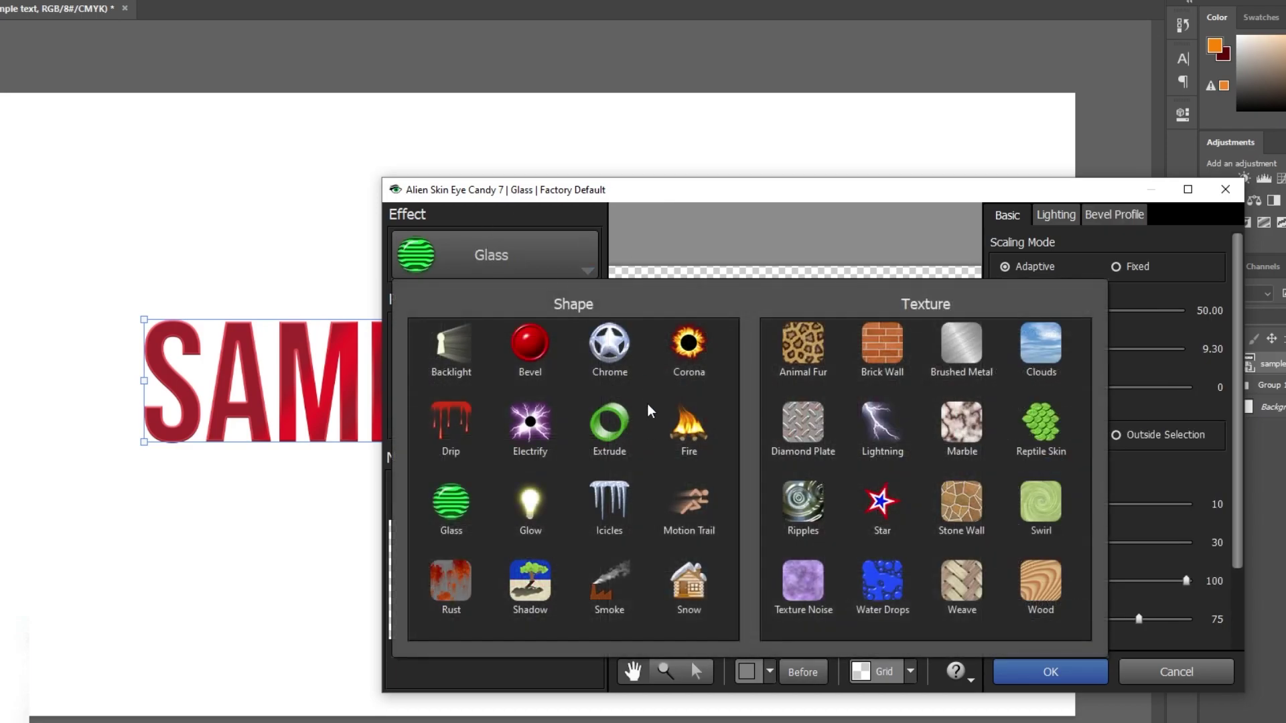
pyautogui.click(503, 429)
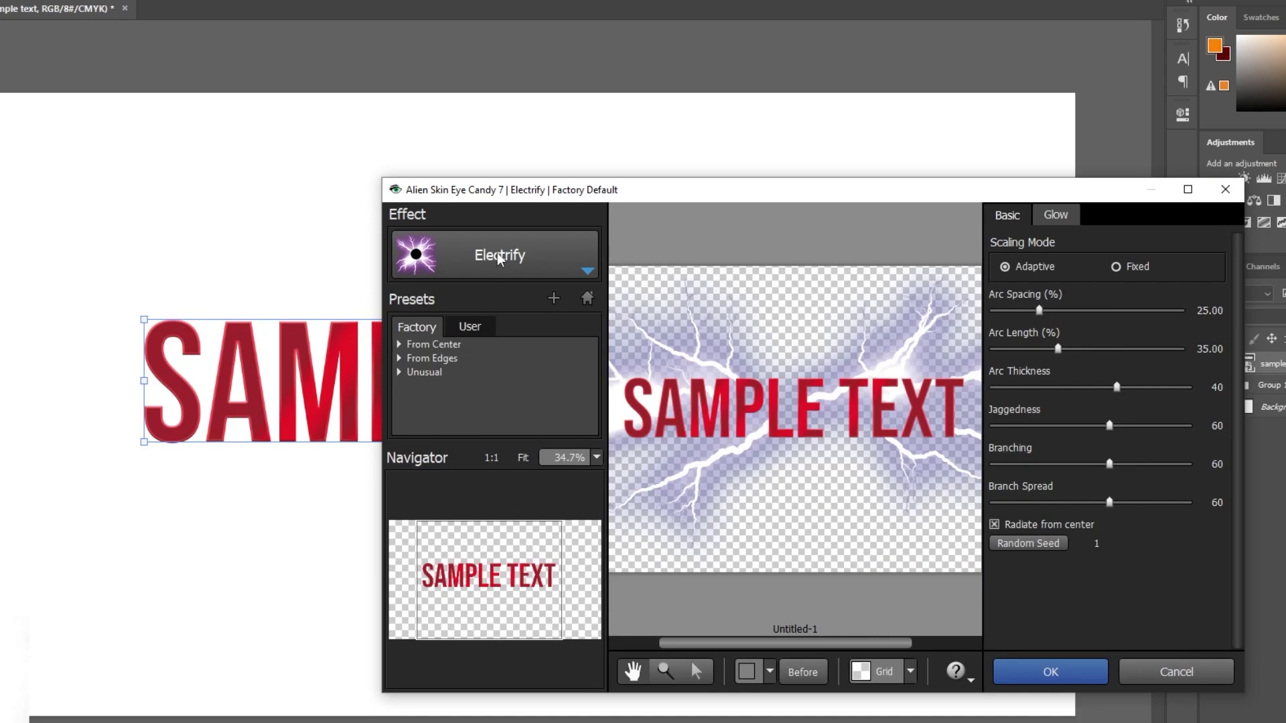
pyautogui.click(516, 275)
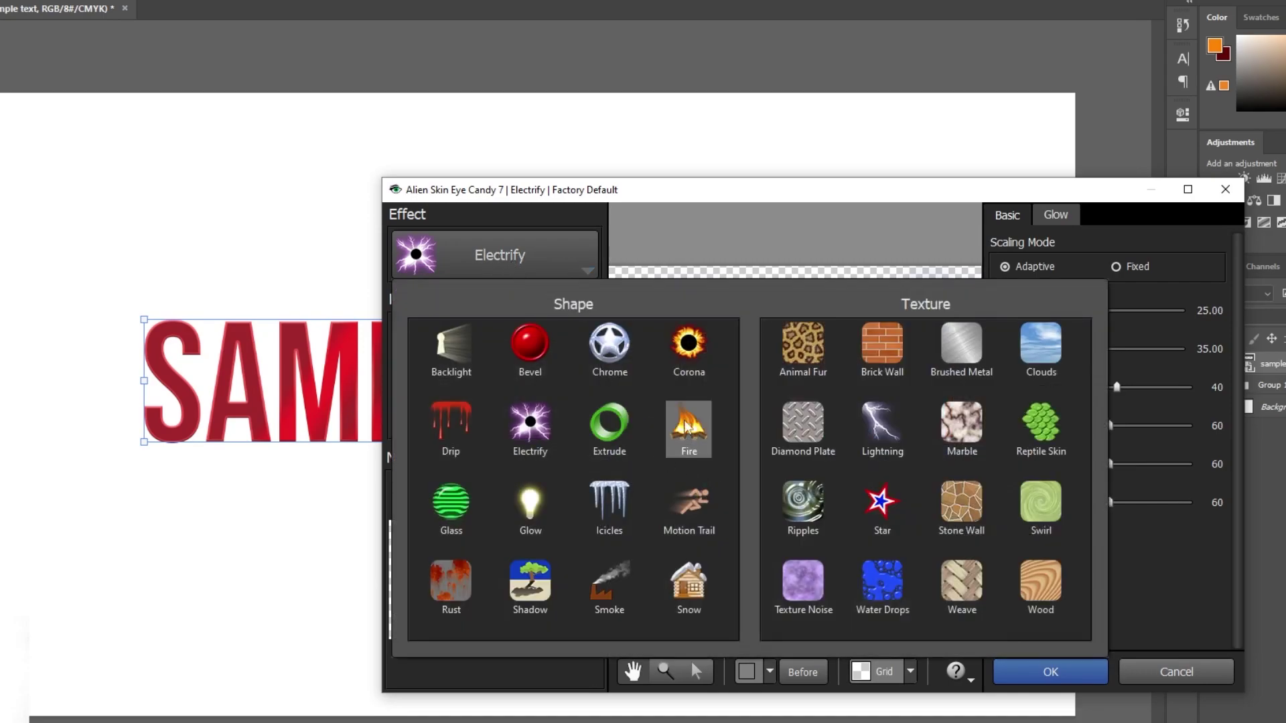
# - Apply Corona with radius 31.49, flare width 35.06, waver 57 and slightly more blur
pyautogui.click(691, 367)
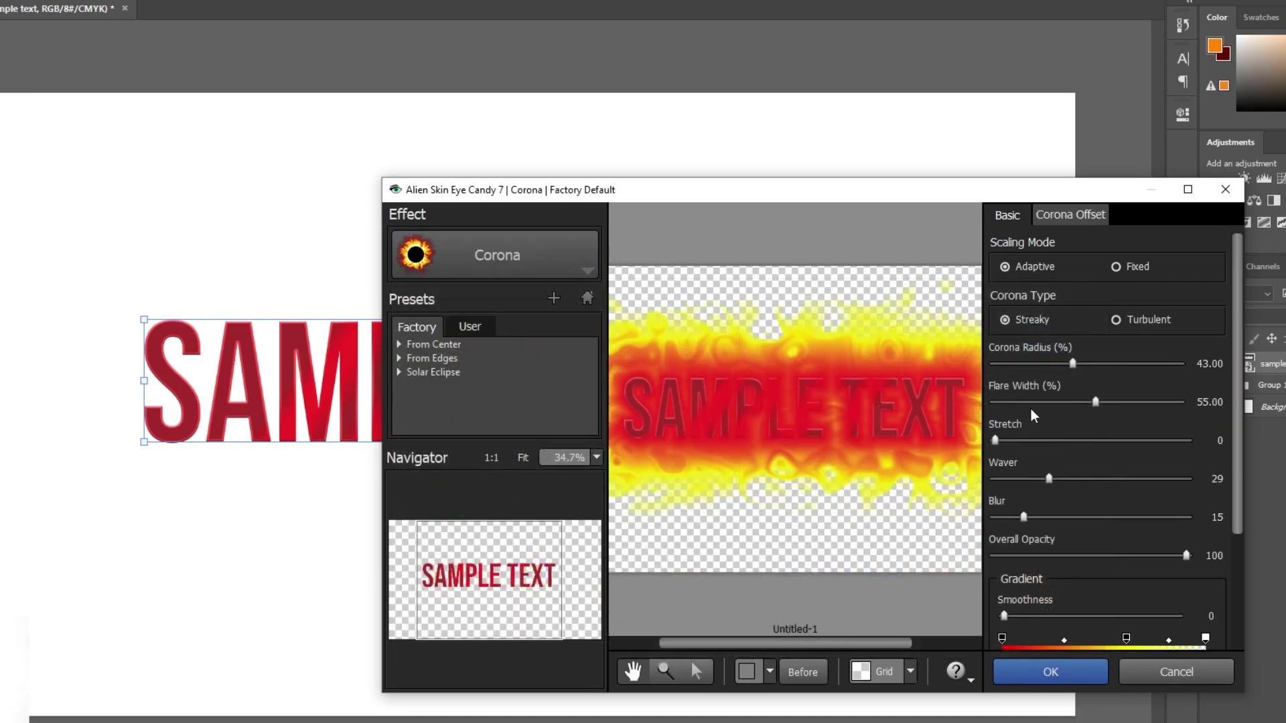
pyautogui.moveTo(1029, 402); pyautogui.dragTo(1051, 363)
pyautogui.click(1016, 363)
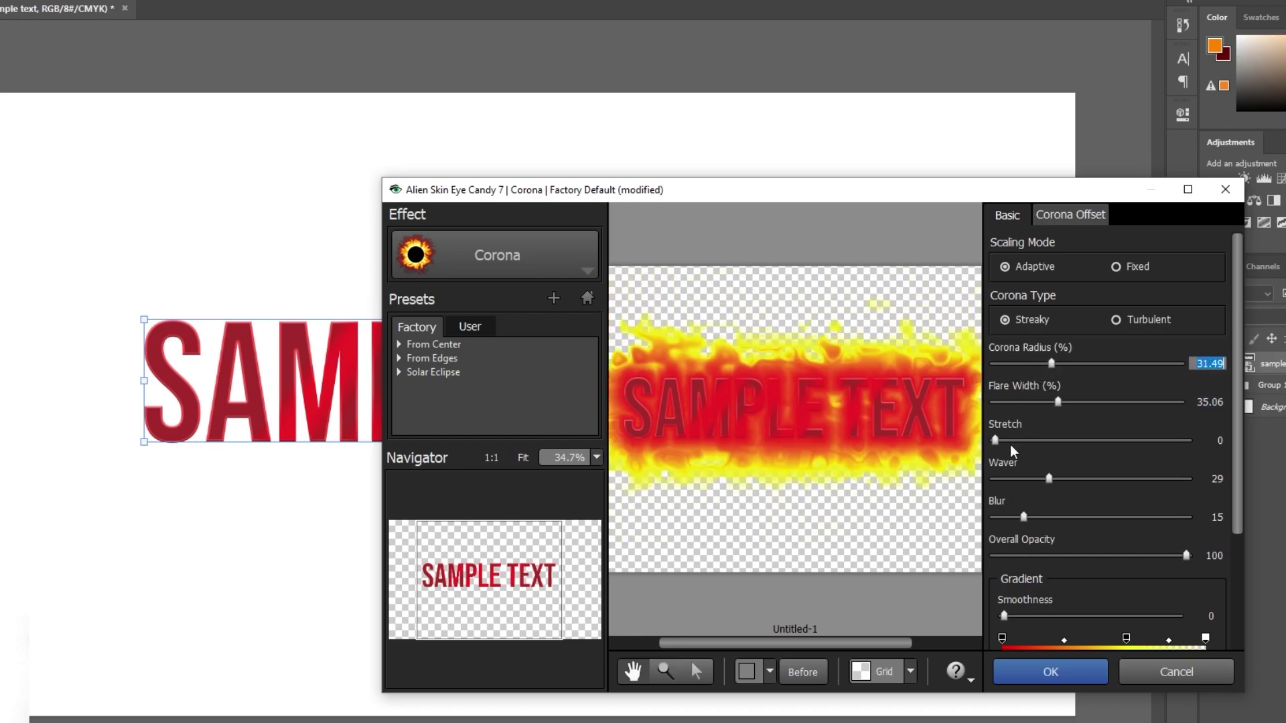
pyautogui.moveTo(1012, 479); pyautogui.dragTo(1103, 478)
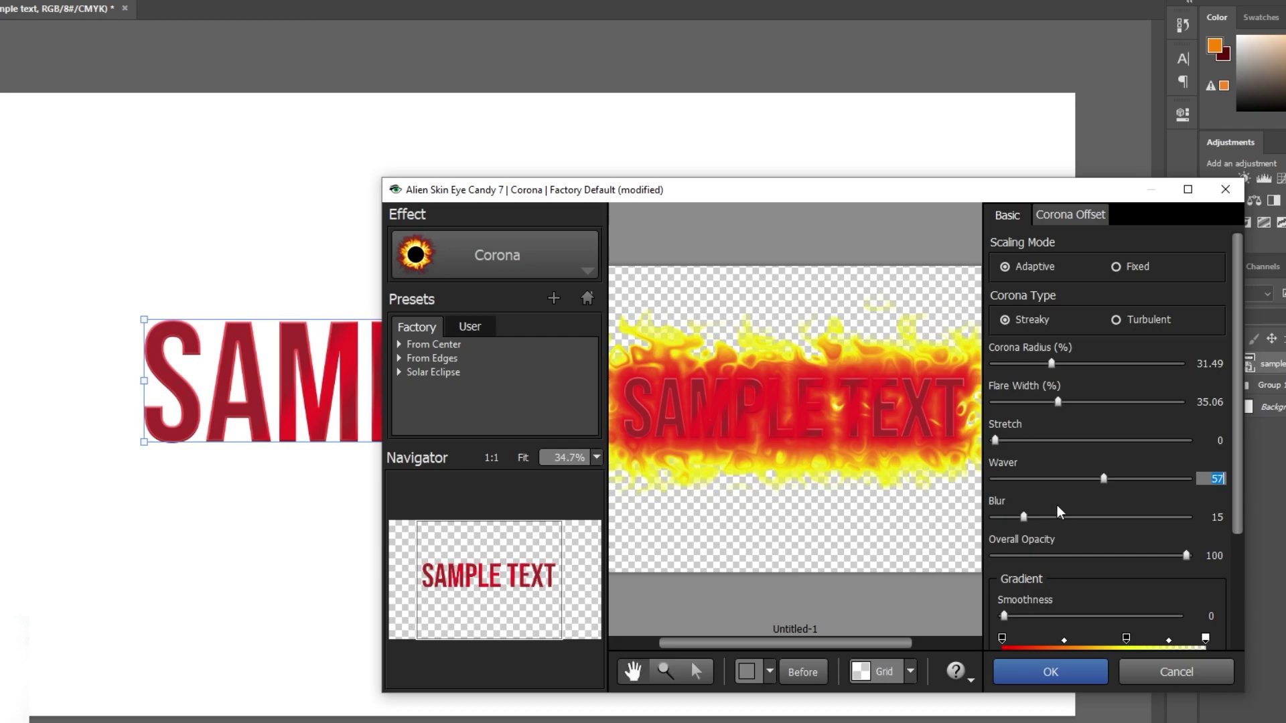
pyautogui.moveTo(1024, 515); pyautogui.dragTo(1028, 512)
pyautogui.click(496, 254)
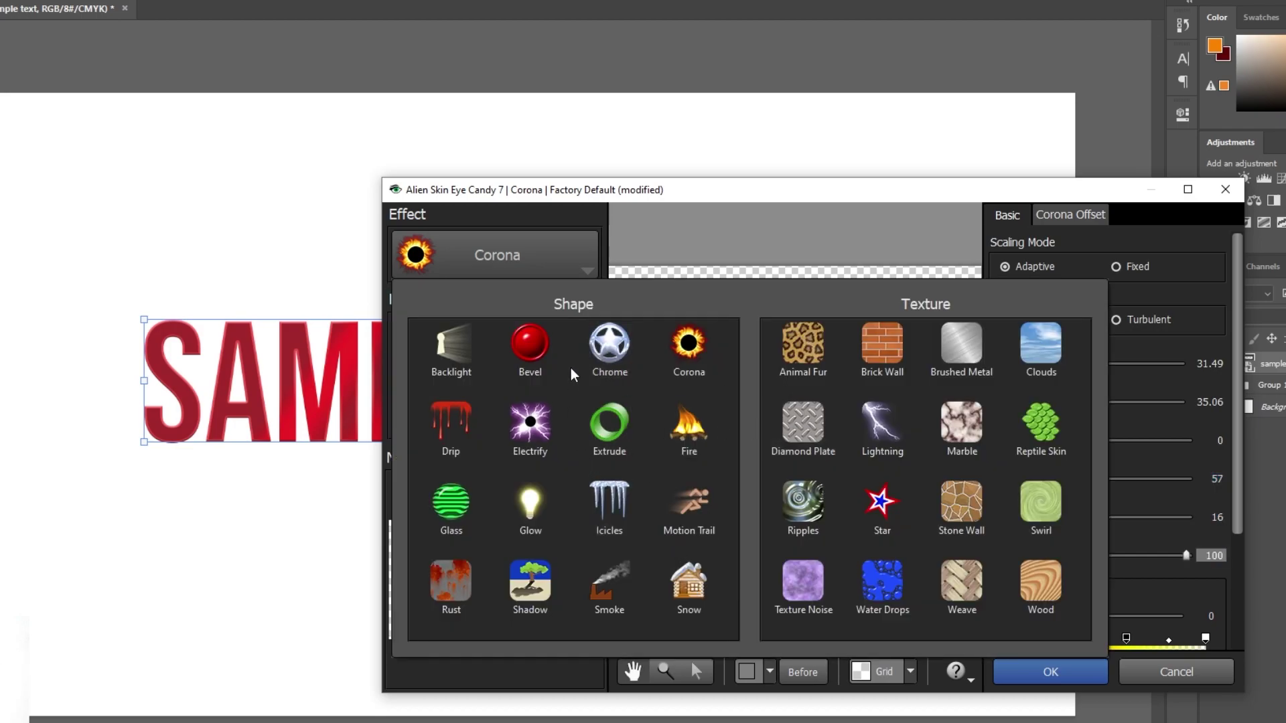
# - Apply the Eye Candy Extrude effect to SAMPLE TEXT as a smart filter
pyautogui.click(610, 428)
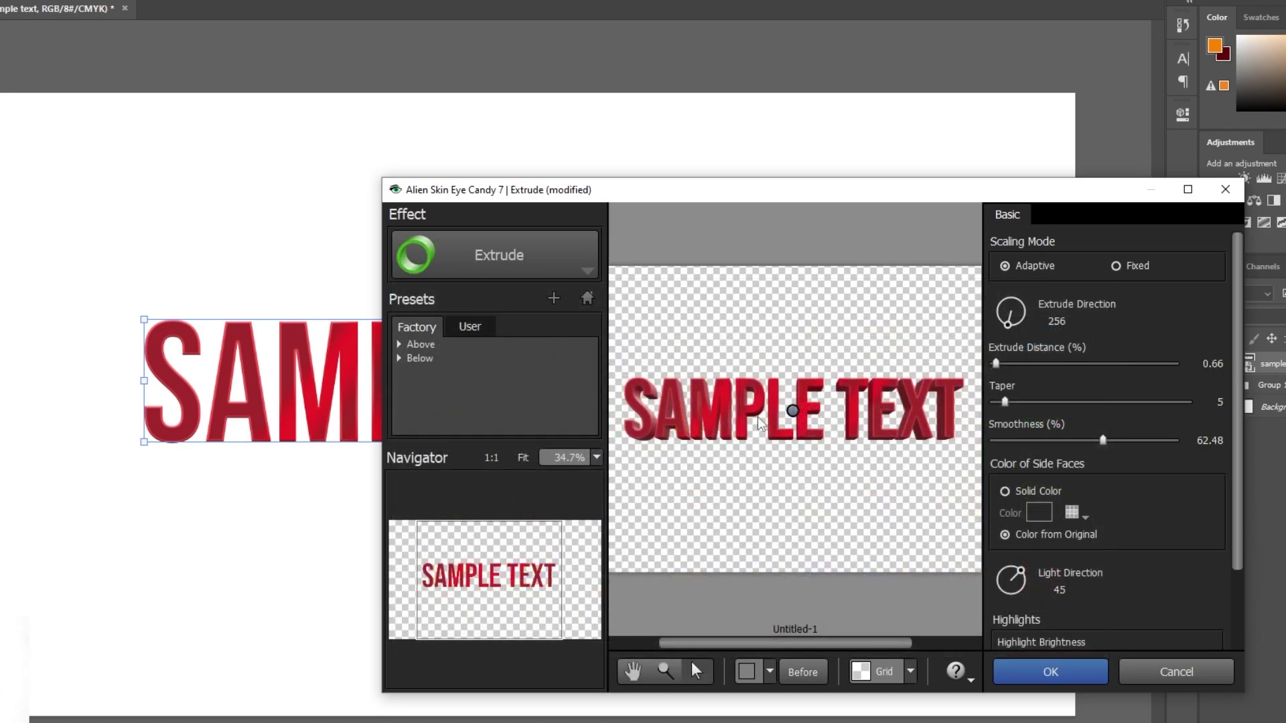
pyautogui.scroll(2, 760, 423)
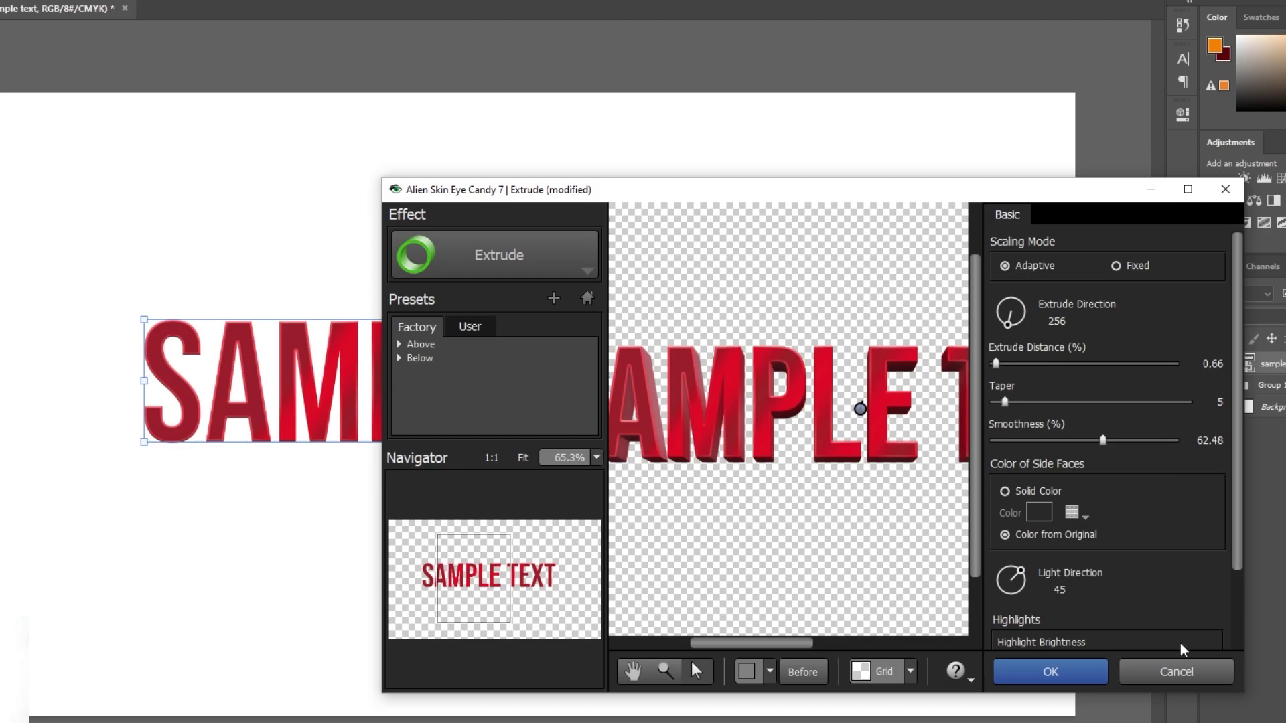
pyautogui.click(1050, 671)
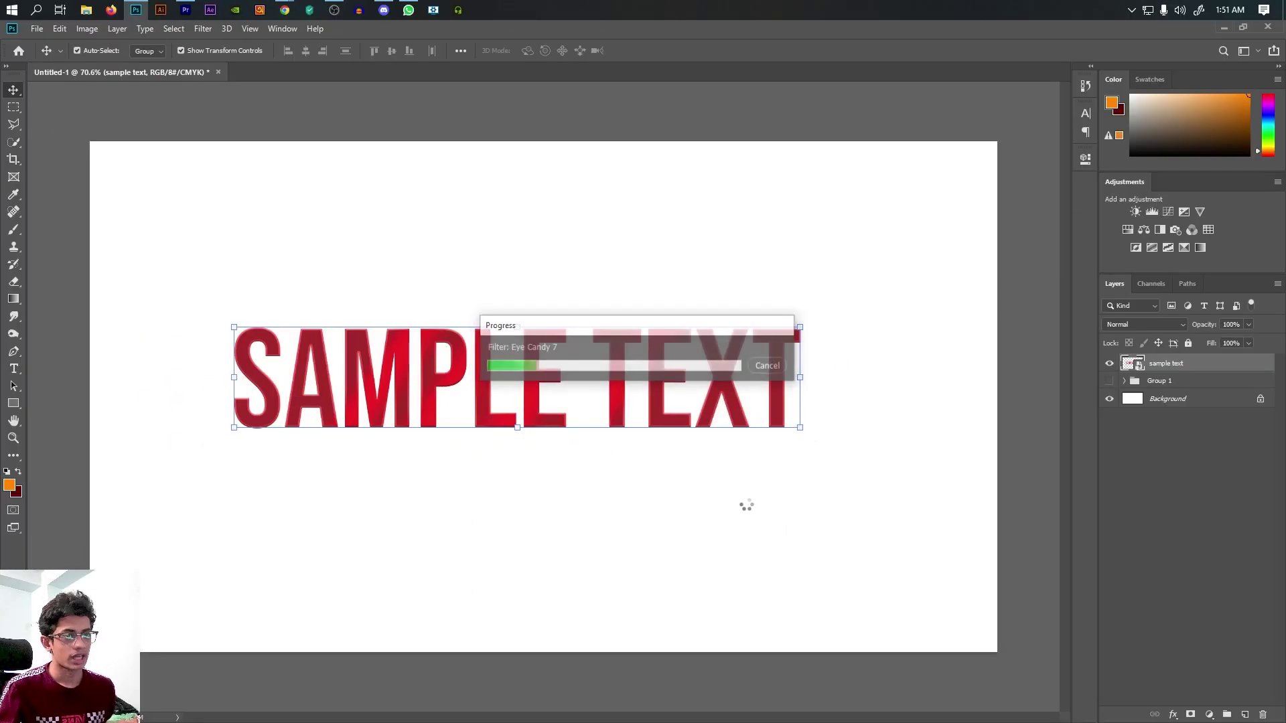
pyautogui.scroll(4, 338, 335)
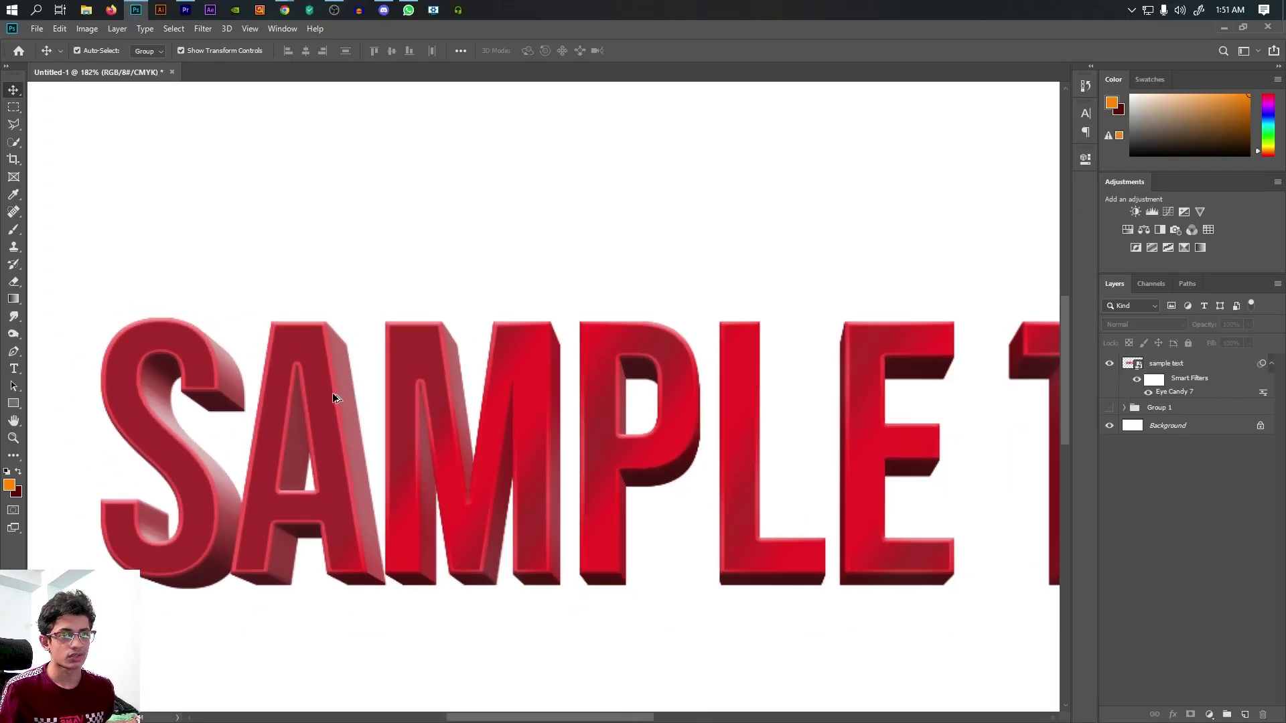
pyautogui.scroll(-4, 333, 397)
# - Toggle the text layer's visibility to compare, then undo the Extrude filter
pyautogui.click(574, 393)
pyautogui.scroll(3, 504, 402)
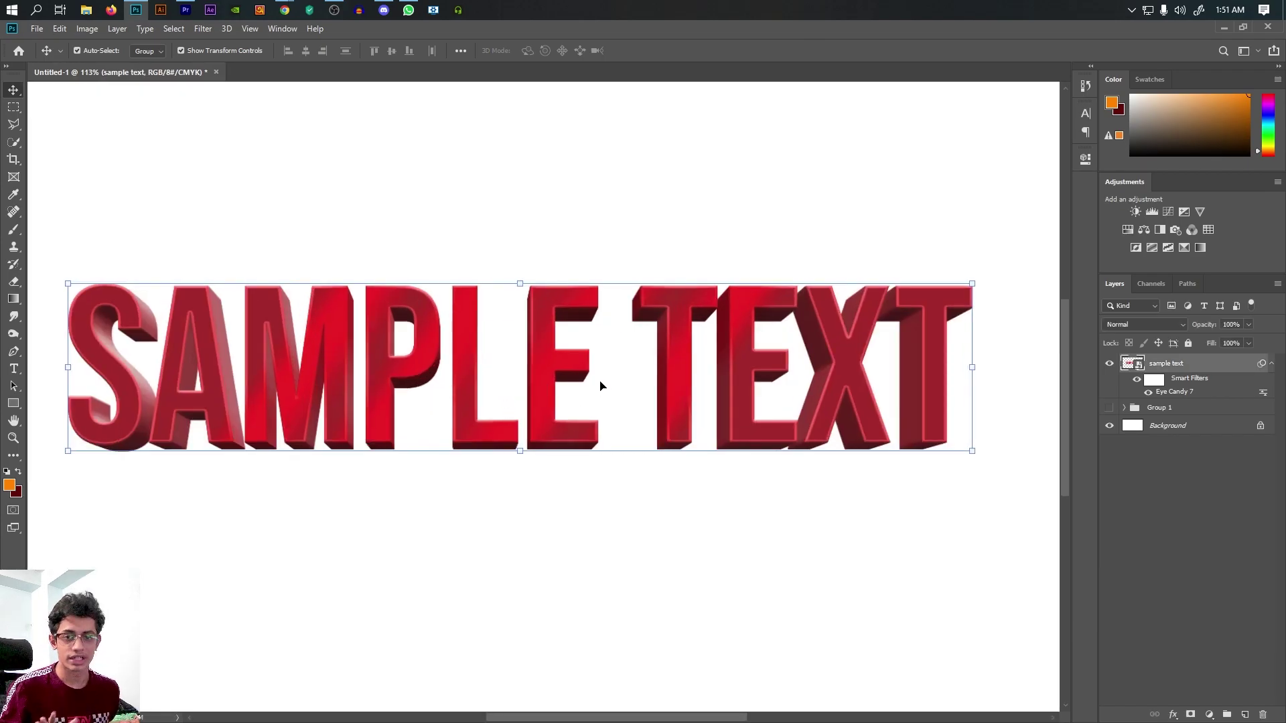
pyautogui.click(1110, 363)
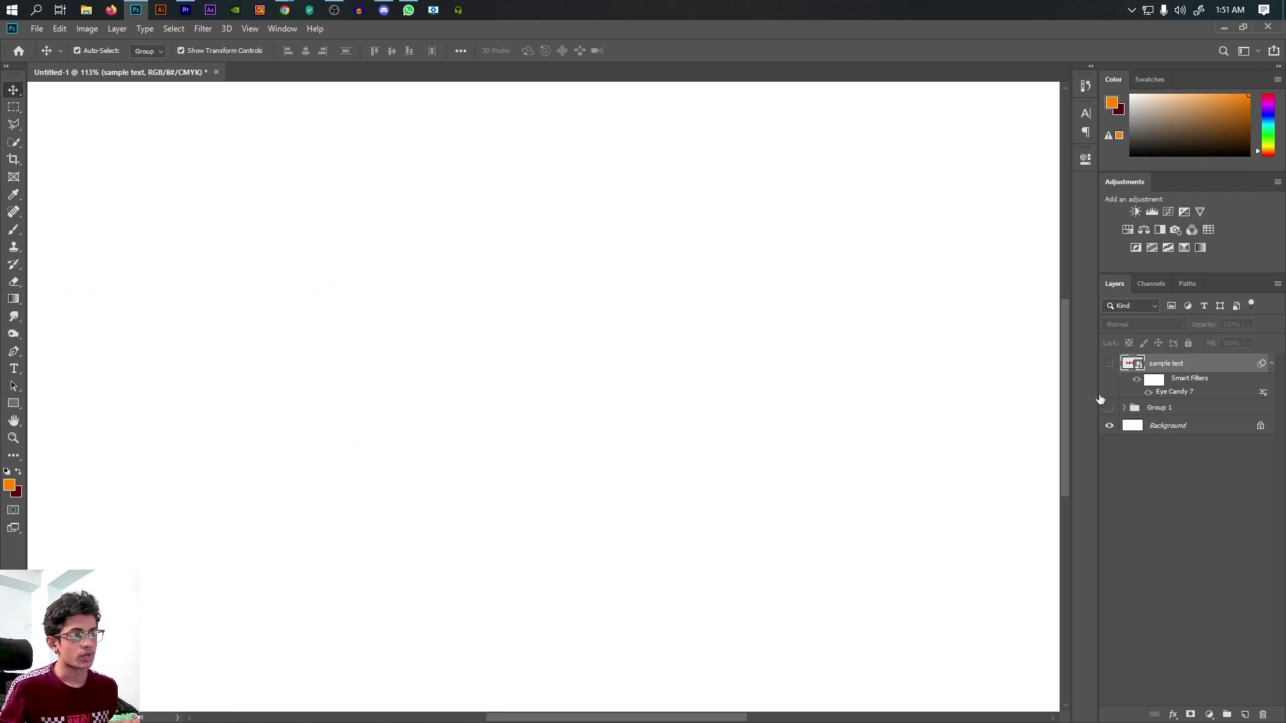
pyautogui.click(1108, 365)
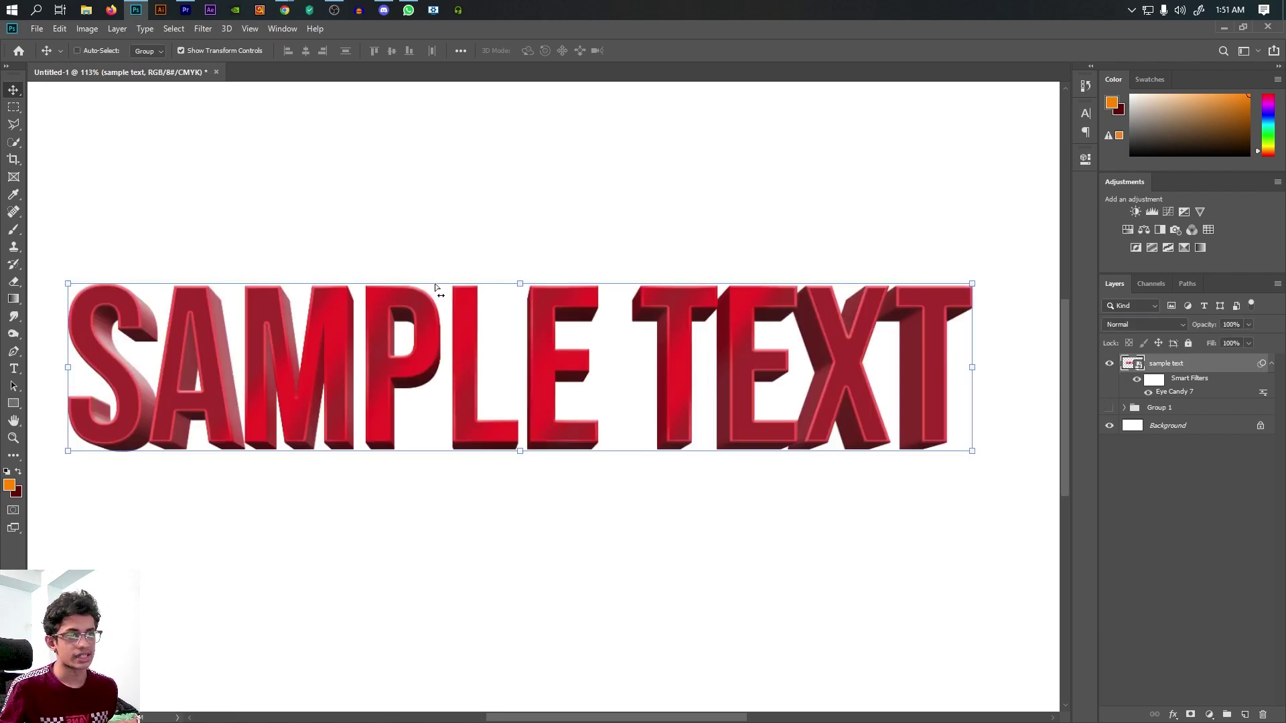
pyautogui.hotkey('ctrl', 'z')
pyautogui.hotkey('ctrl', 'z')
pyautogui.hotkey('ctrl', 'z')
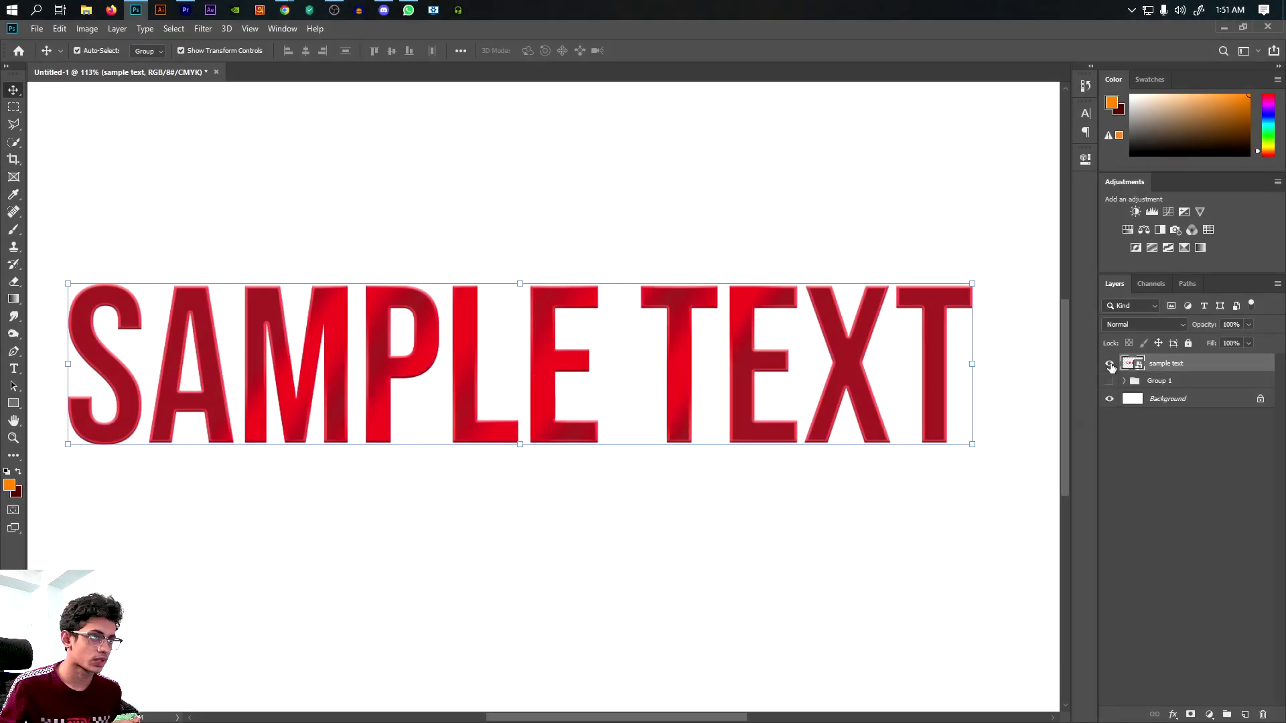
# - Hide the SAMPLE TEXT layer and show the Group 1 reference posters
pyautogui.click(1109, 363)
pyautogui.click(1109, 380)
pyautogui.scroll(3, 665, 266)
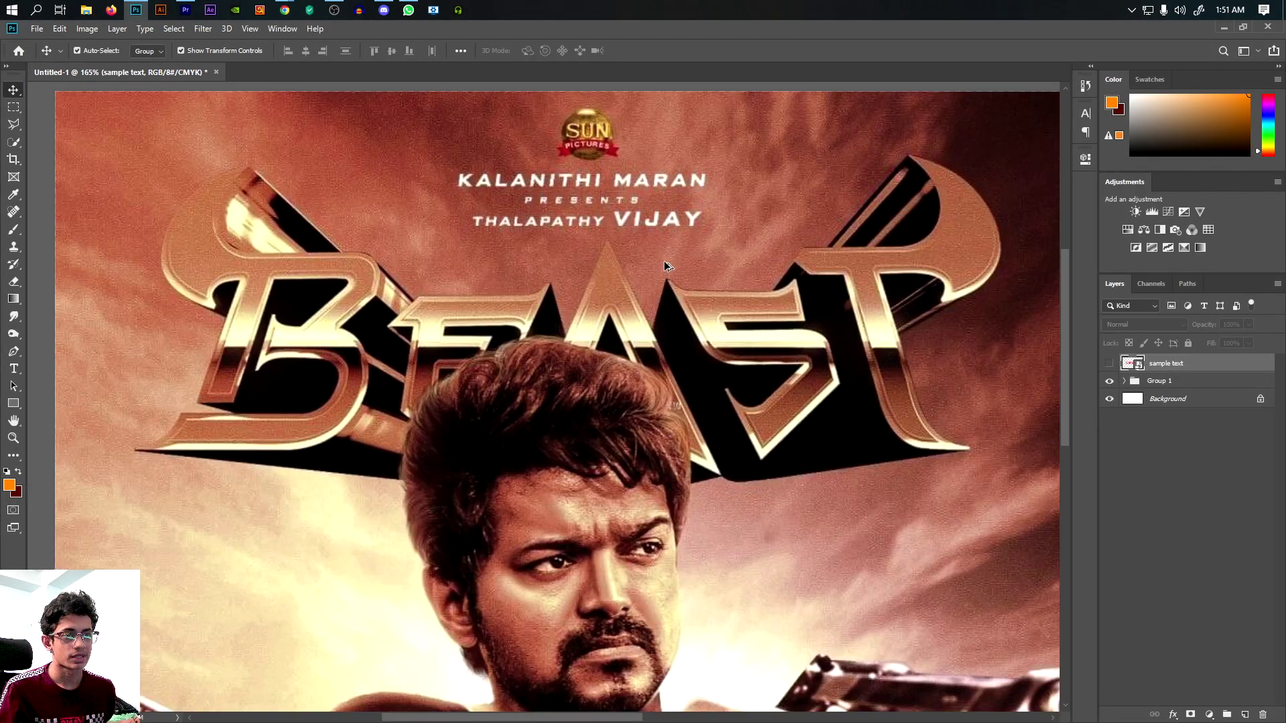
pyautogui.scroll(1, 665, 266)
pyautogui.scroll(1, 598, 351)
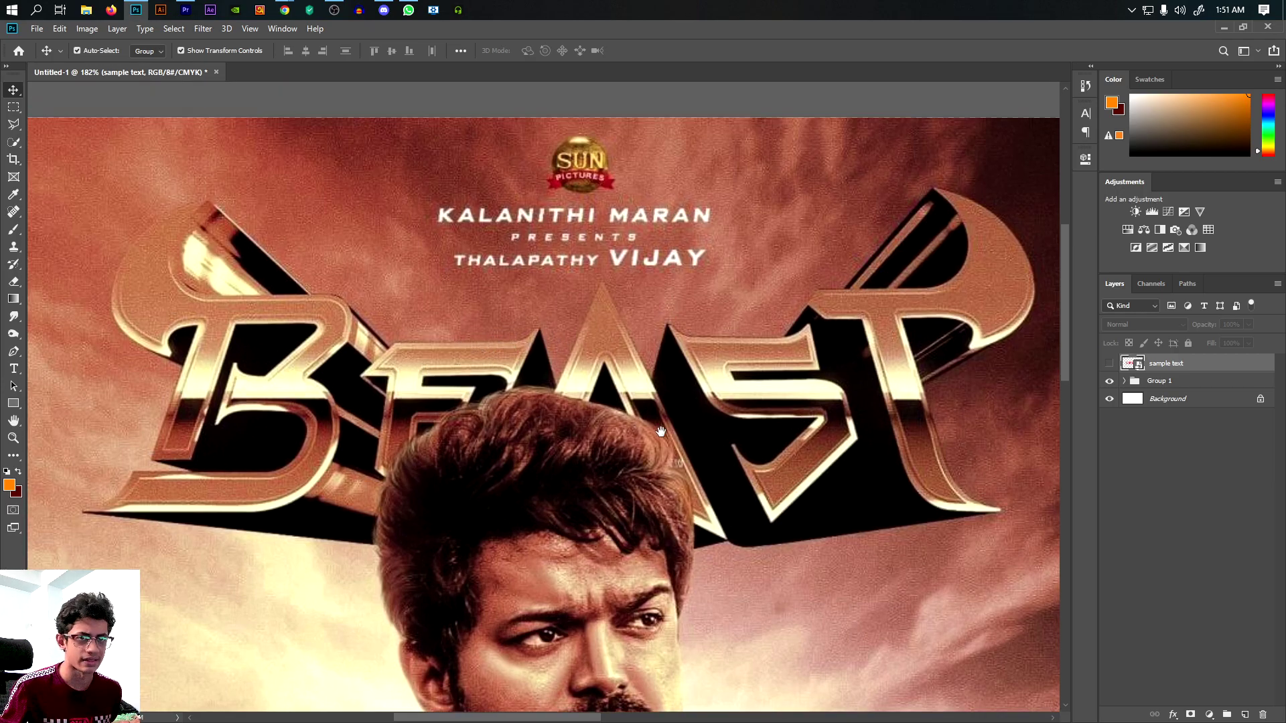
# - Pan and zoom across the posters to inspect the BLACK PHANTAR title
pyautogui.moveTo(662, 432); pyautogui.dragTo(24, 362)
pyautogui.moveTo(626, 382)
pyautogui.mouseDown()
pyautogui.moveTo(40, 407)
pyautogui.moveTo(130, 373)
pyautogui.moveTo(129, 335)
pyautogui.mouseUp()
pyautogui.scroll(-1, 777, 415)
pyautogui.scroll(4, 774, 411)
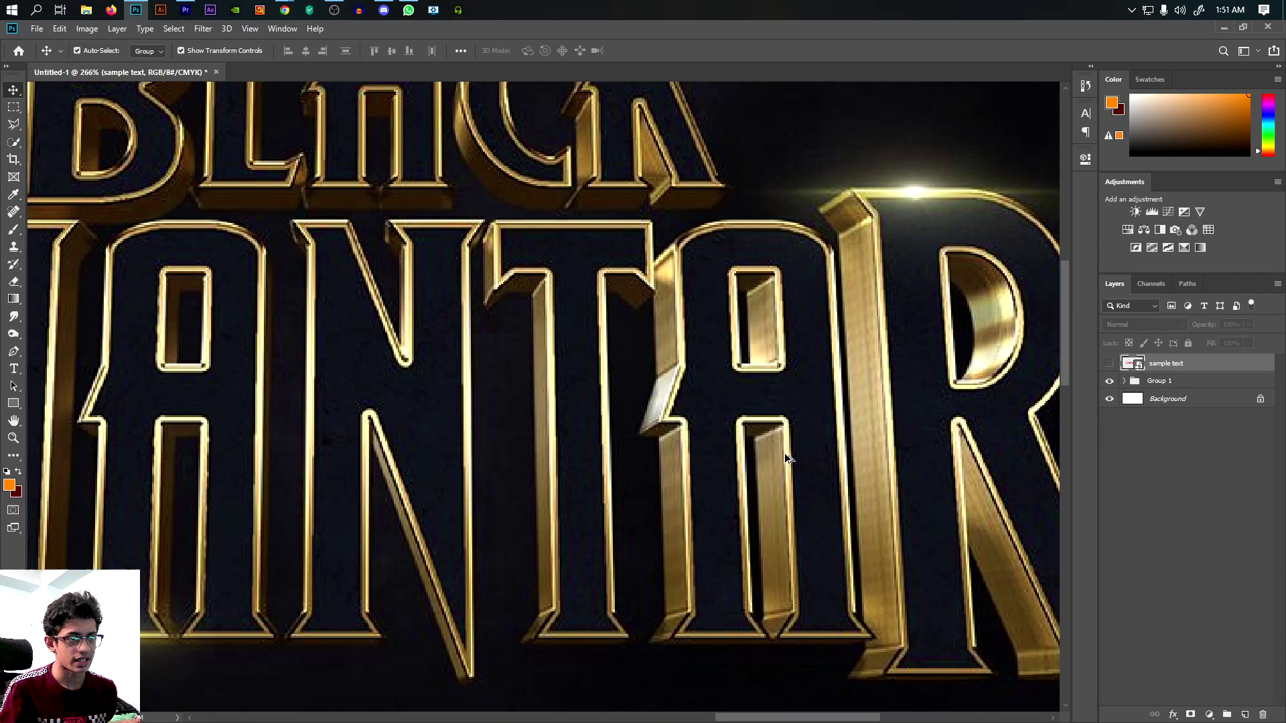
pyautogui.scroll(-4, 862, 299)
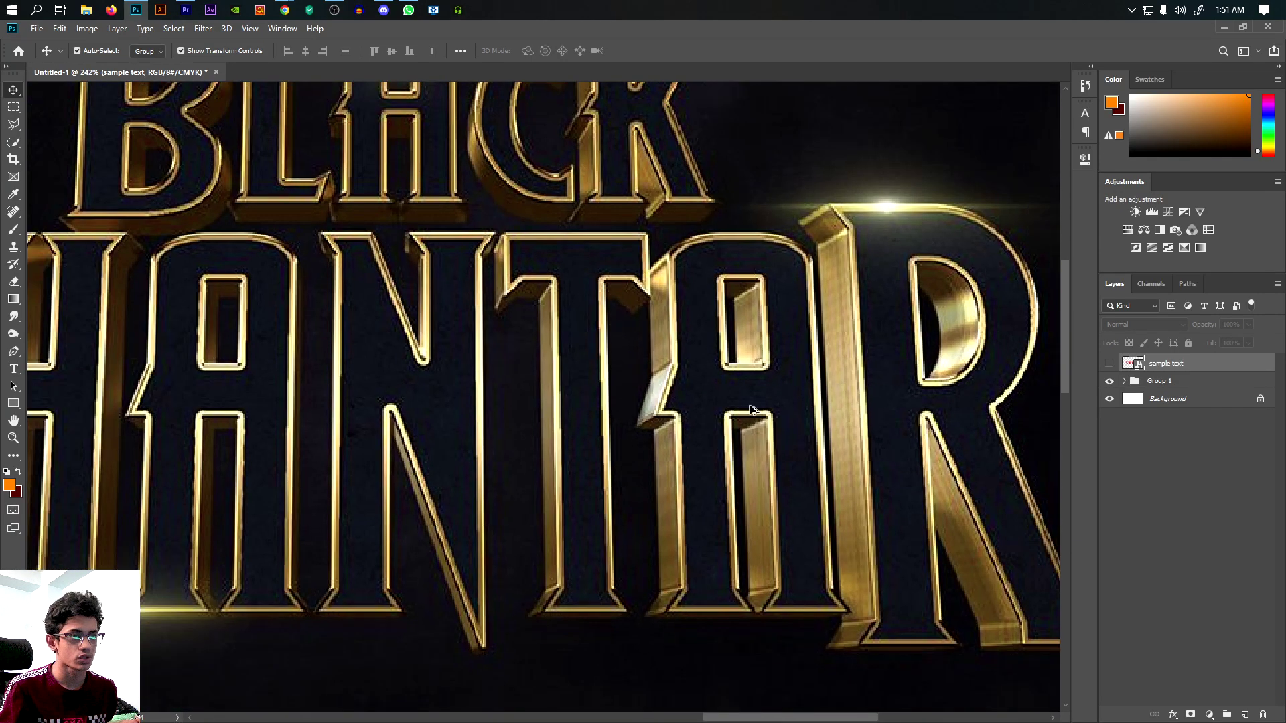
pyautogui.scroll(1, 879, 454)
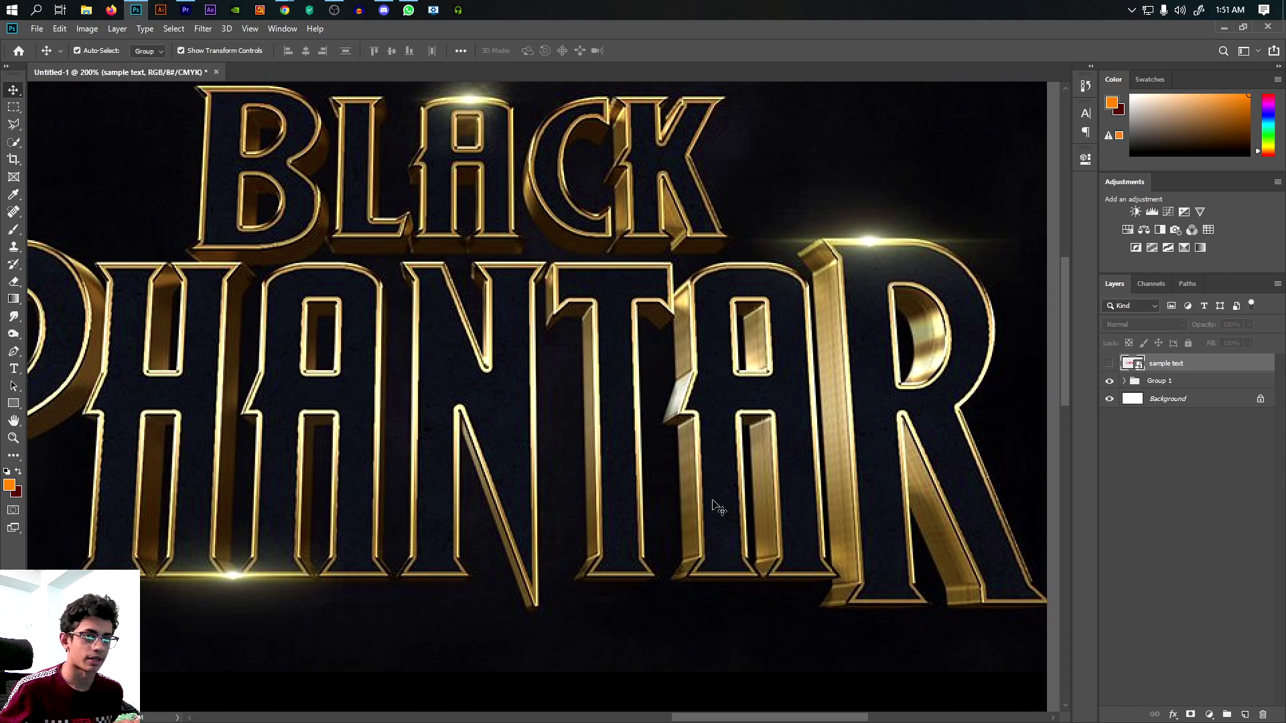
# - Zoom in on the chrome Black lettering poster, then zoom back out
pyautogui.moveTo(718, 507); pyautogui.dragTo(569, 335)
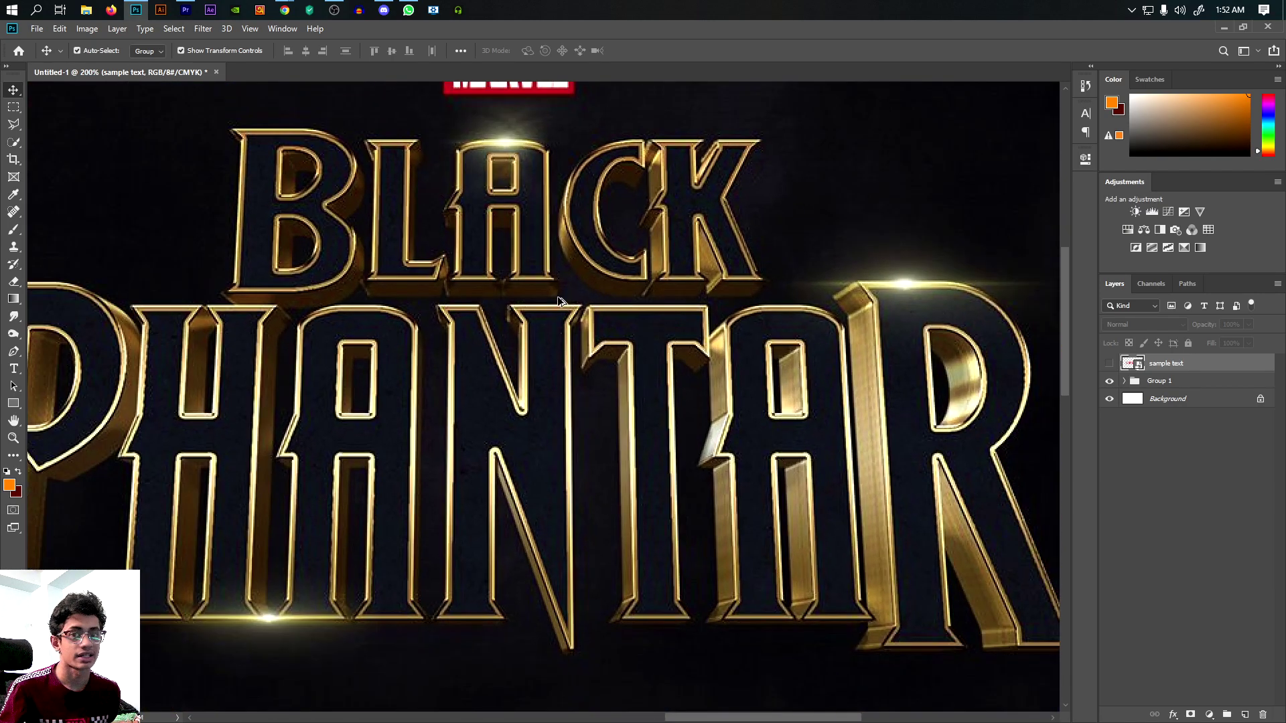
pyautogui.moveTo(561, 303); pyautogui.dragTo(757, 604)
pyautogui.scroll(2, 757, 605)
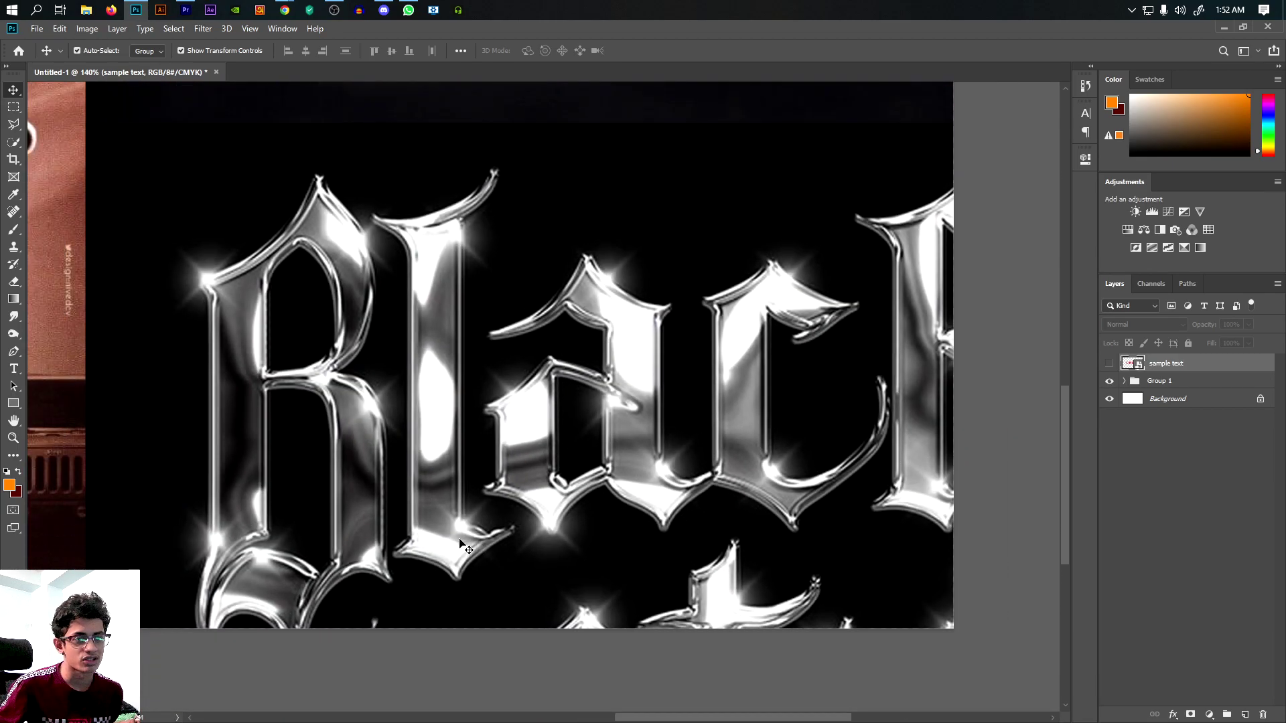
pyautogui.scroll(2, 362, 503)
pyautogui.scroll(-2, 640, 467)
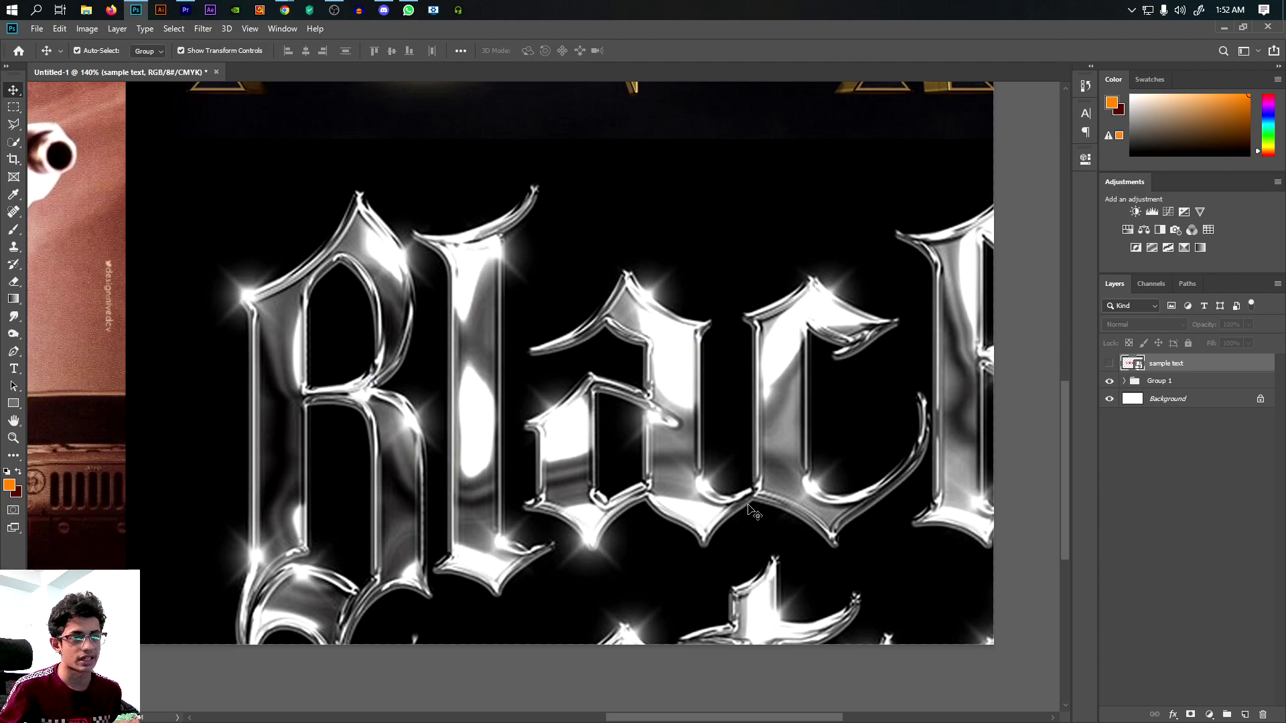
pyautogui.hotkey('ctrl', '-')
pyautogui.hotkey('ctrl', '-')
pyautogui.hotkey('ctrl', '-')
# - Fit the document on screen and hide the Group 1 reference posters
pyautogui.hotkey('ctrl', '0')
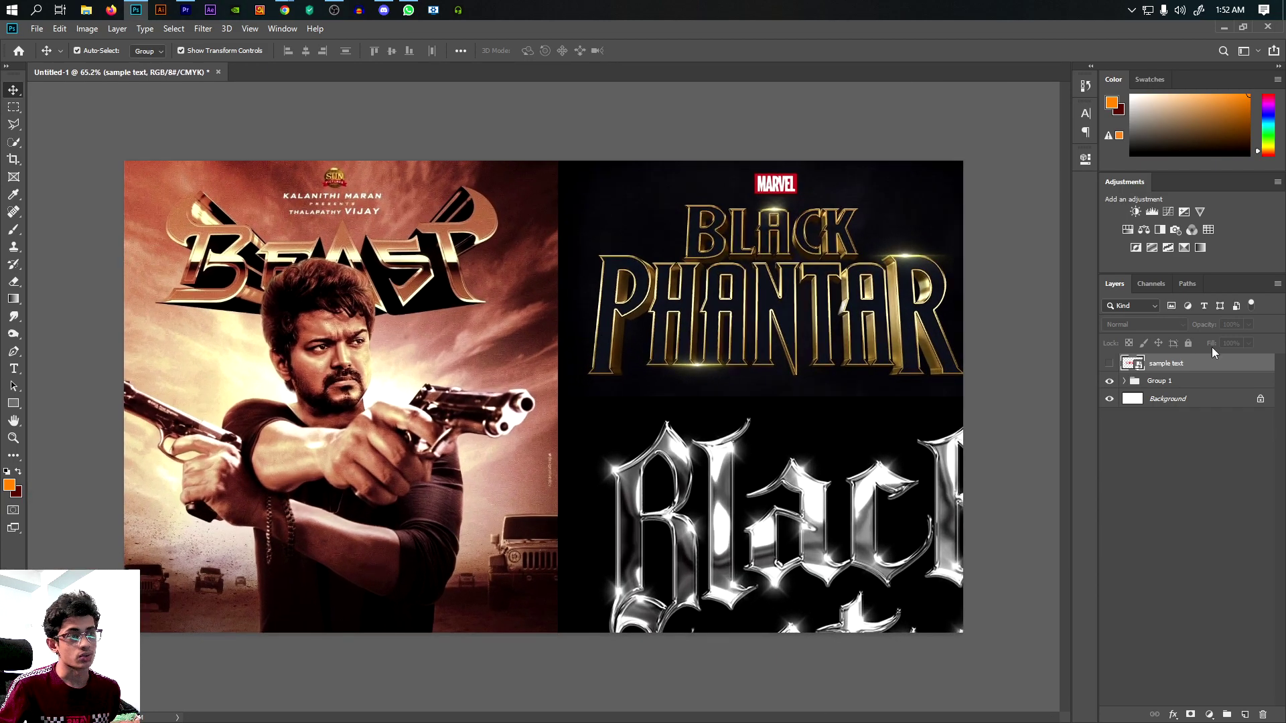
pyautogui.click(1110, 383)
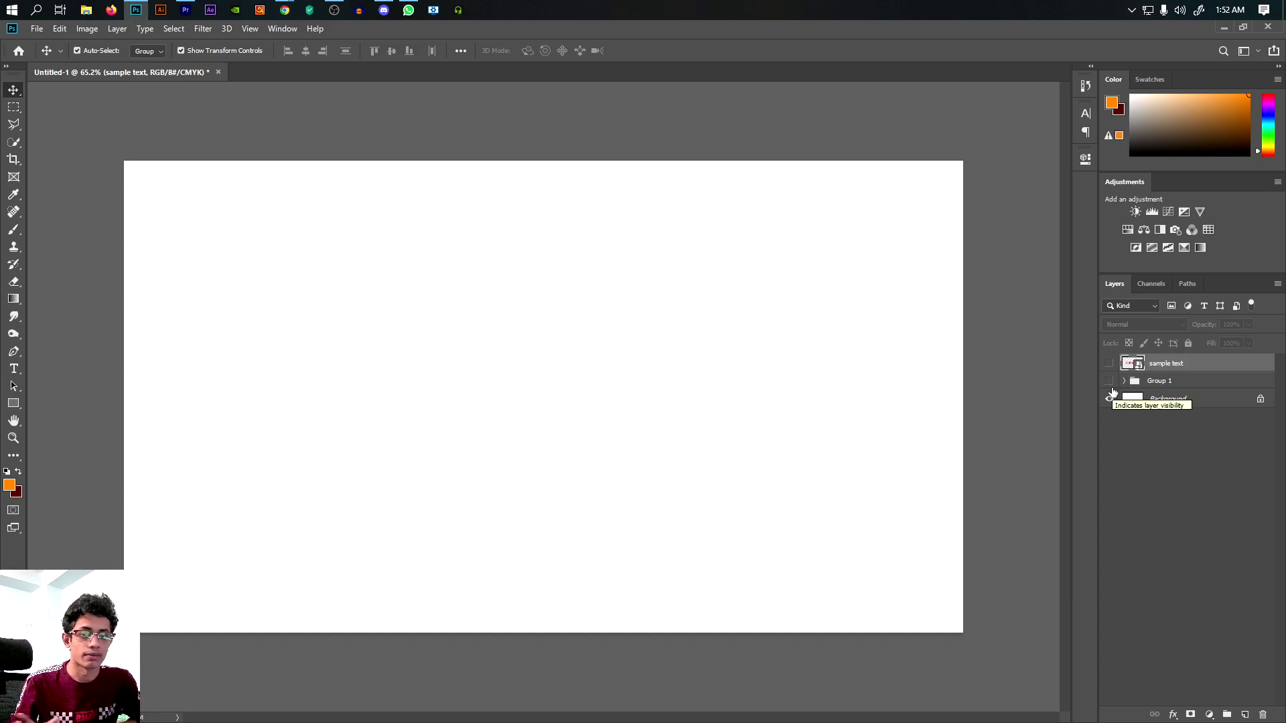